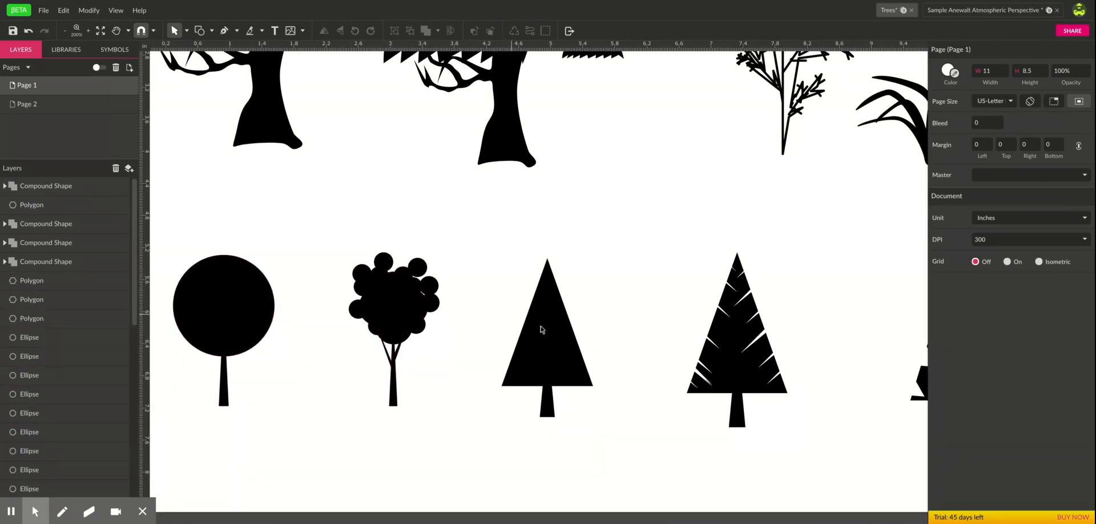
Step: Look over the example tree silhouettes on Page 1
key("space")
left_click_drag(644, 330, 541, 339)
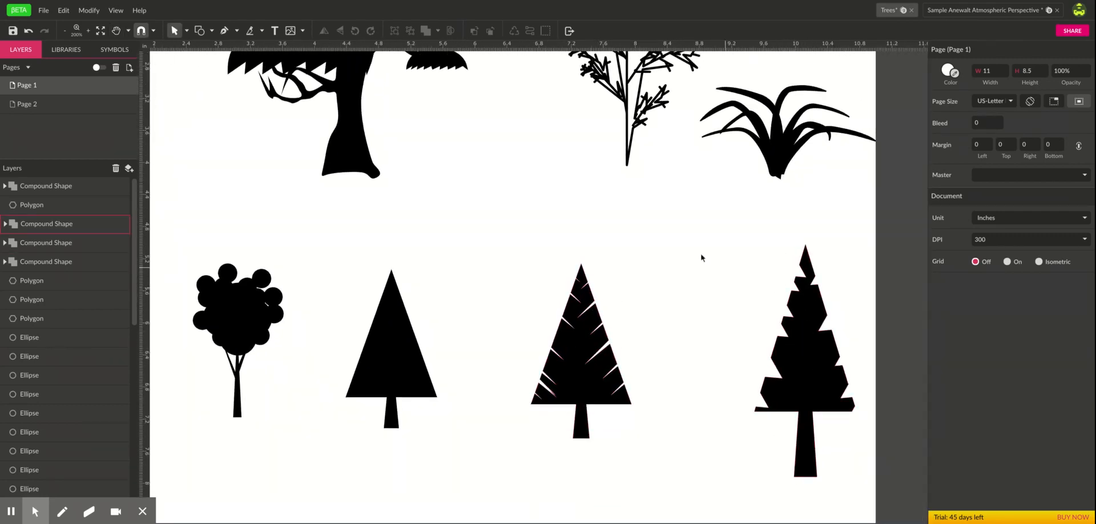
key("space")
left_click_drag(394, 181, 614, 314)
left_click_drag(465, 175, 477, 237)
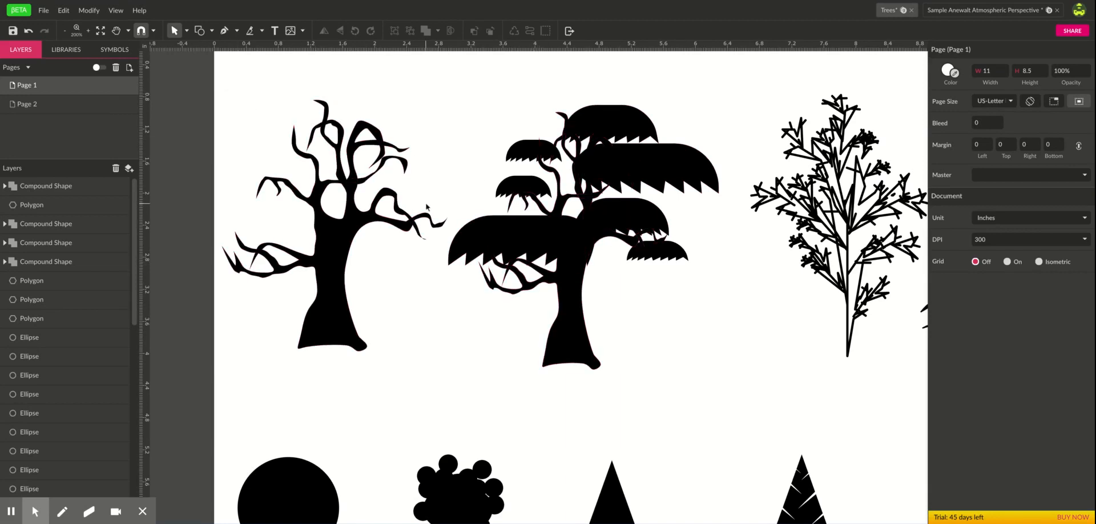
Step: On Page 2, draw a closed, arched branch outline with the Pen tool, about 2.2 in wide and 2.64 in tall
left_click(57, 108)
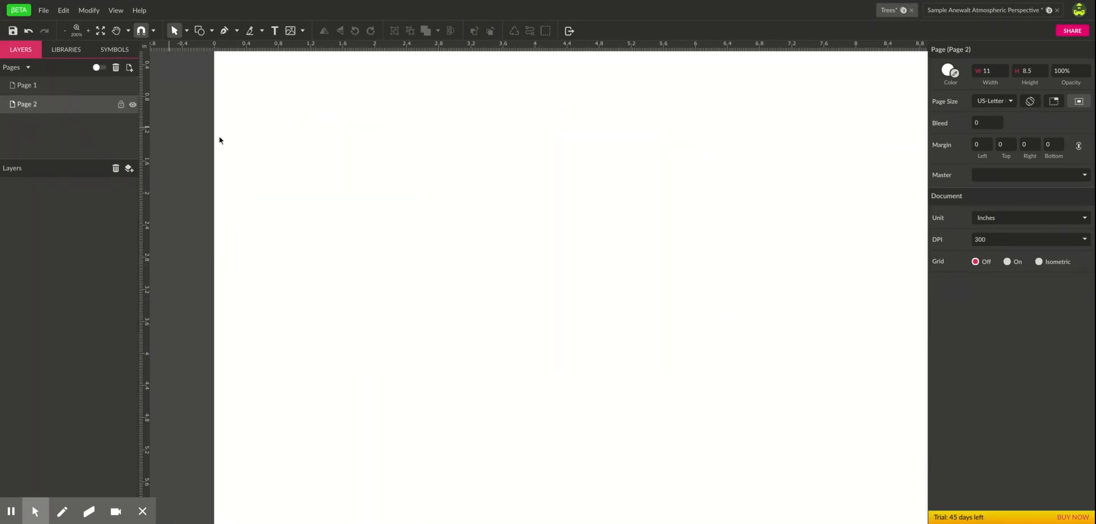
left_click(440, 183)
left_click(226, 31)
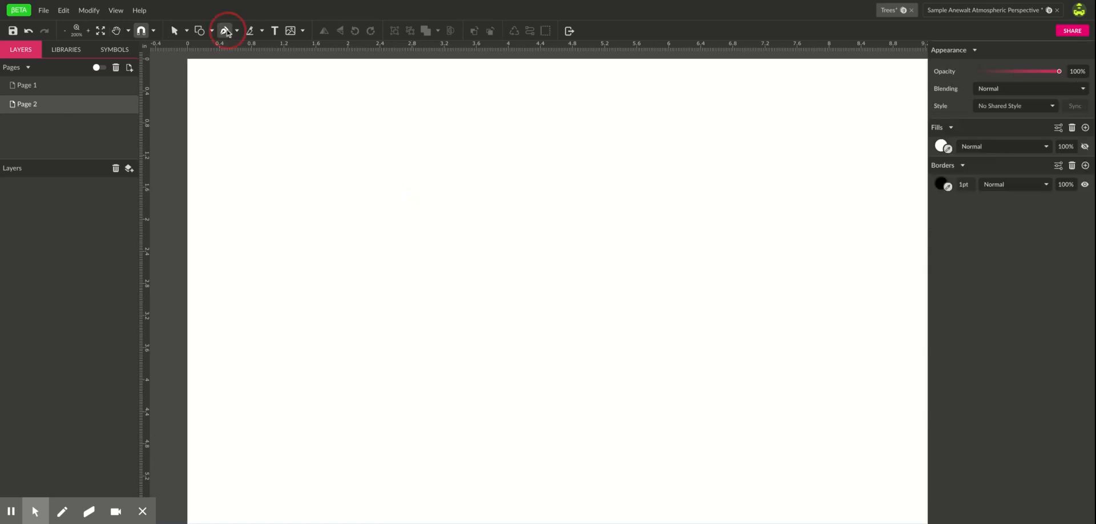
left_click_drag(334, 323, 335, 286)
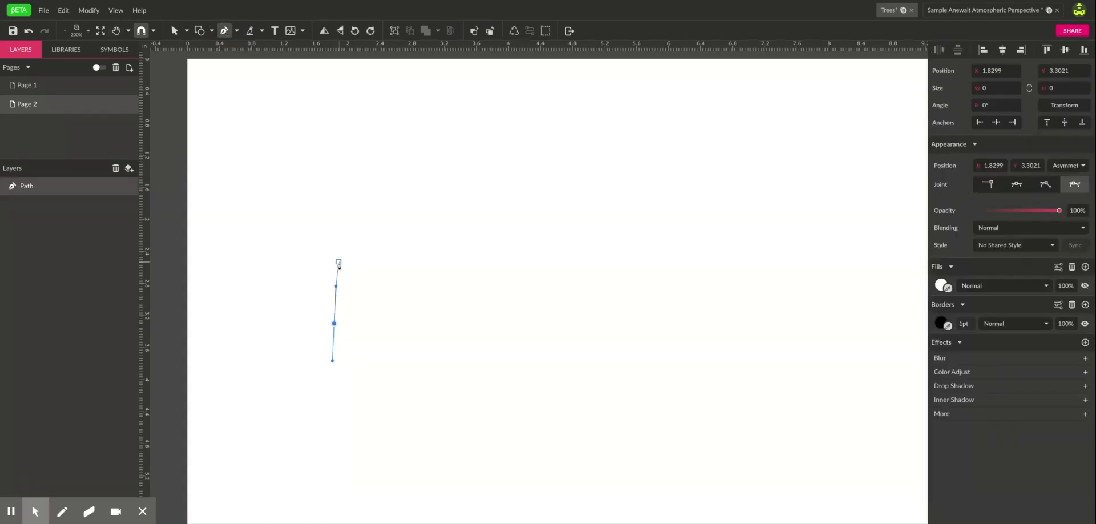
left_click_drag(331, 205, 316, 173)
left_click_drag(274, 139, 216, 171)
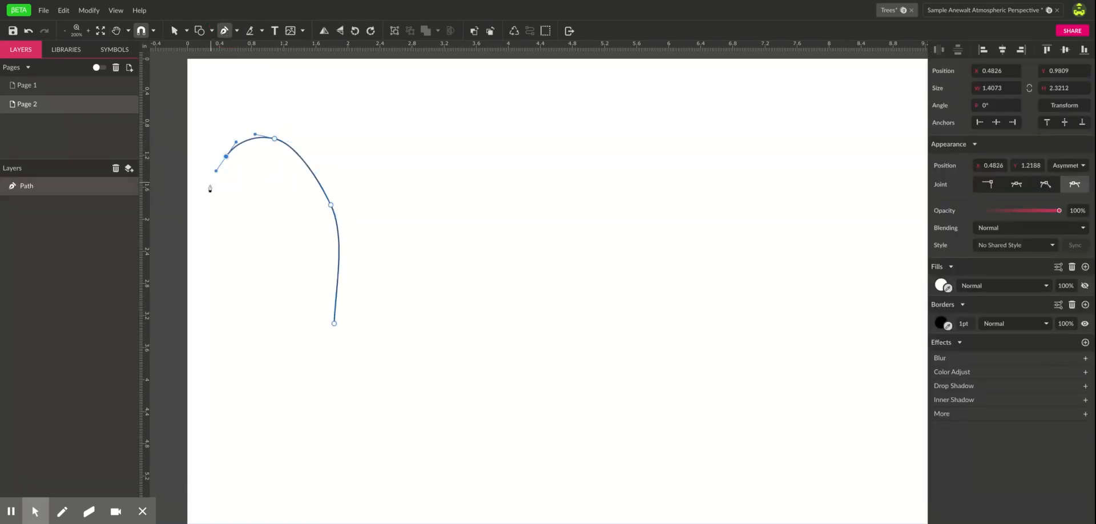
left_click(203, 197)
left_click(176, 205)
left_click_drag(210, 175, 291, 121)
left_click_drag(324, 164, 334, 178)
left_click_drag(348, 215, 353, 315)
left_click(335, 326)
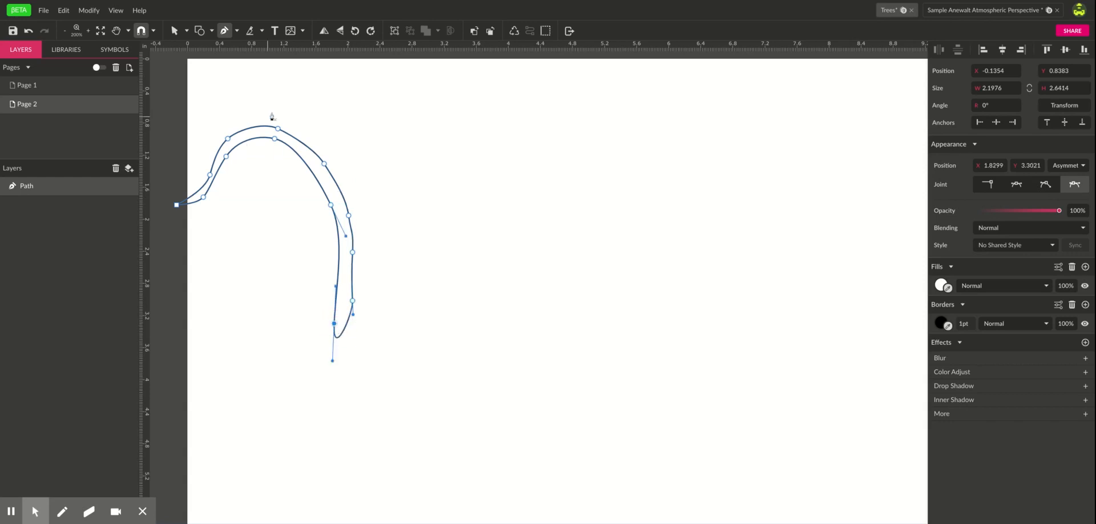
Step: Draw a second, wavier closed branch outline above and around the first, about 2.69 in wide and 3.06 in tall
left_click_drag(375, 316, 376, 296)
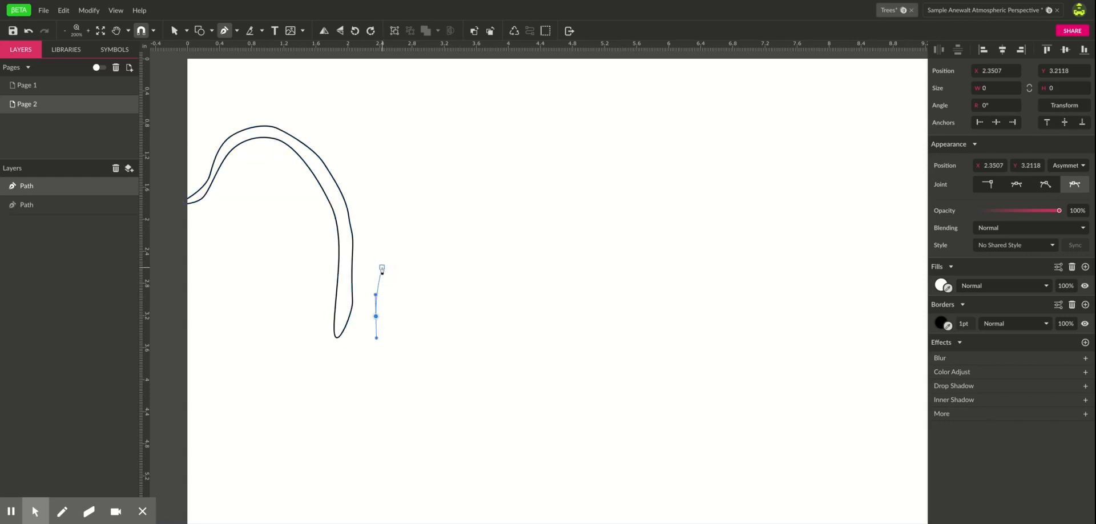
left_click_drag(385, 245, 377, 180)
left_click(358, 146)
left_click_drag(358, 146, 325, 121)
left_click(174, 116)
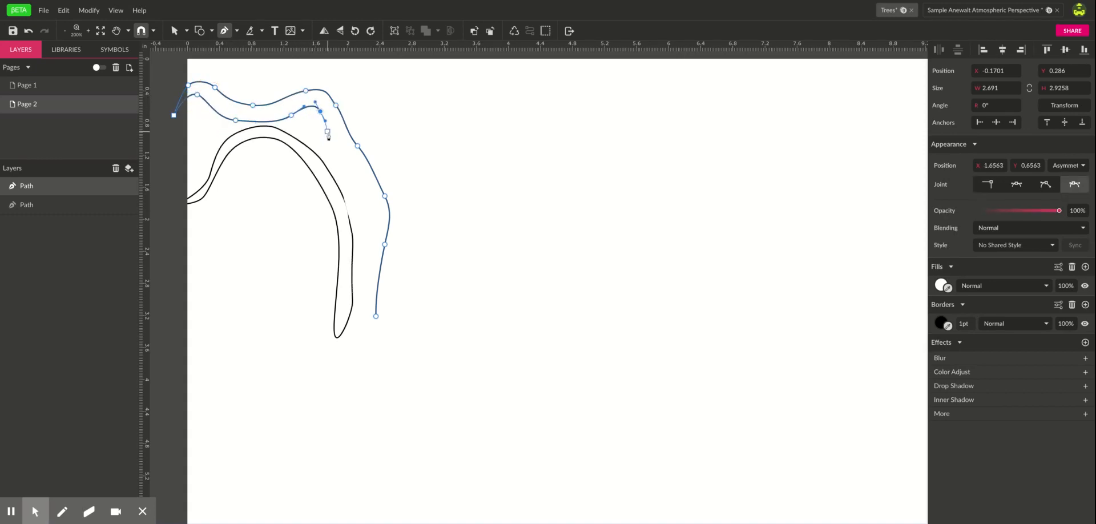
left_click(333, 151)
left_click(357, 183)
left_click(365, 221)
left_click_drag(363, 250, 363, 256)
left_click(354, 280)
left_click_drag(358, 317, 391, 322)
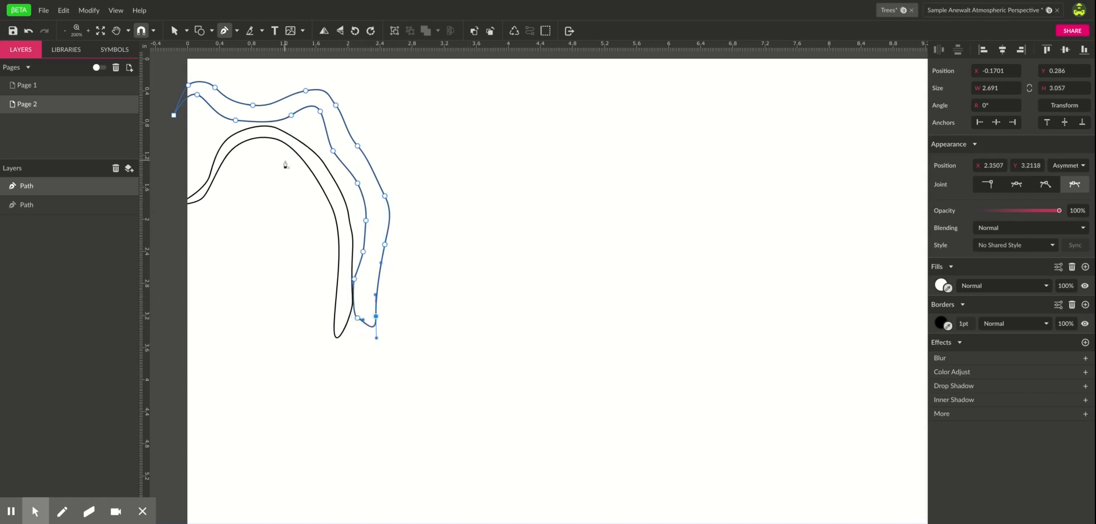
key("Escape")
Step: Fill both branch outlines with black and move them together fully onto the page
left_click(176, 32)
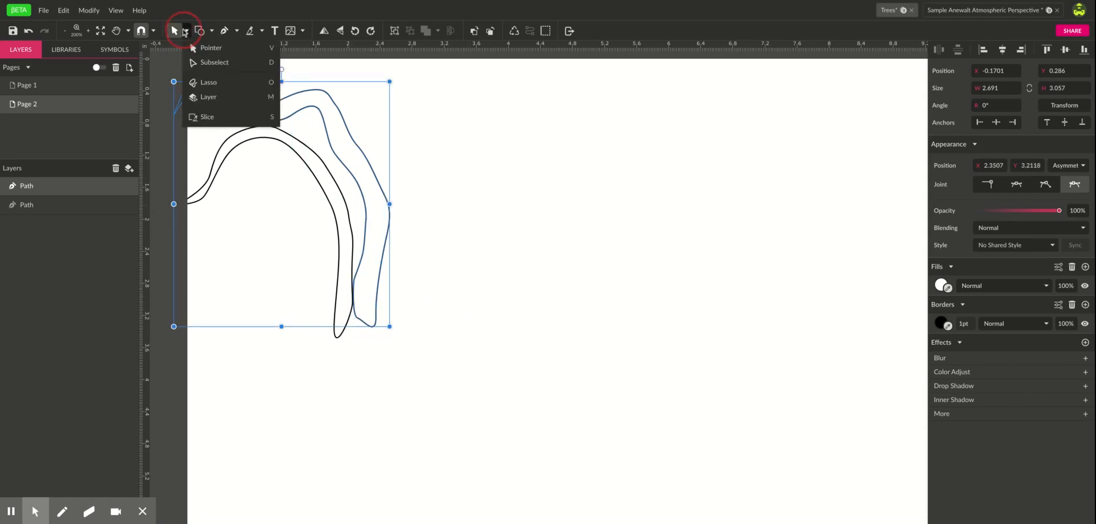
left_click(174, 32)
left_click(443, 140)
left_click_drag(446, 140, 295, 257)
left_click(941, 262)
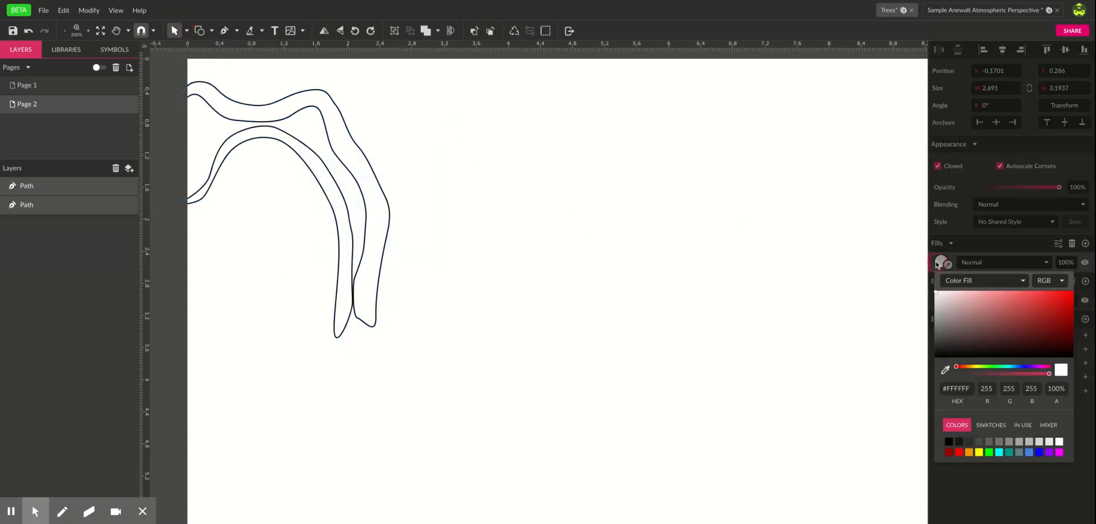
left_click_drag(962, 315, 919, 377)
left_click_drag(312, 142, 435, 189)
left_click(576, 169)
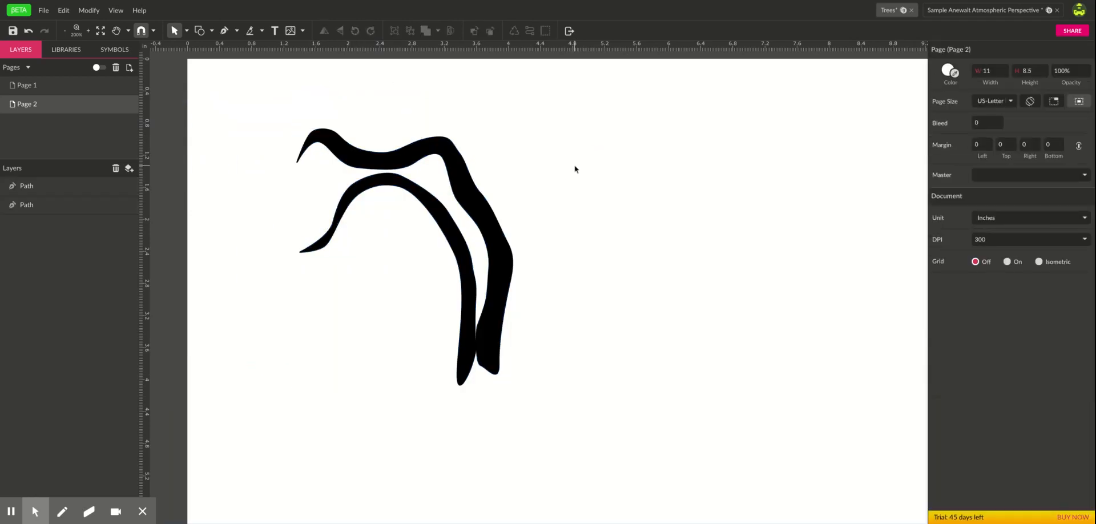
Step: Rotate the upper branch to about -7.4° and enlarge it to about 2.54 by 3.41 in
left_click(456, 157)
left_click_drag(405, 118, 423, 116)
left_click_drag(529, 144, 525, 135)
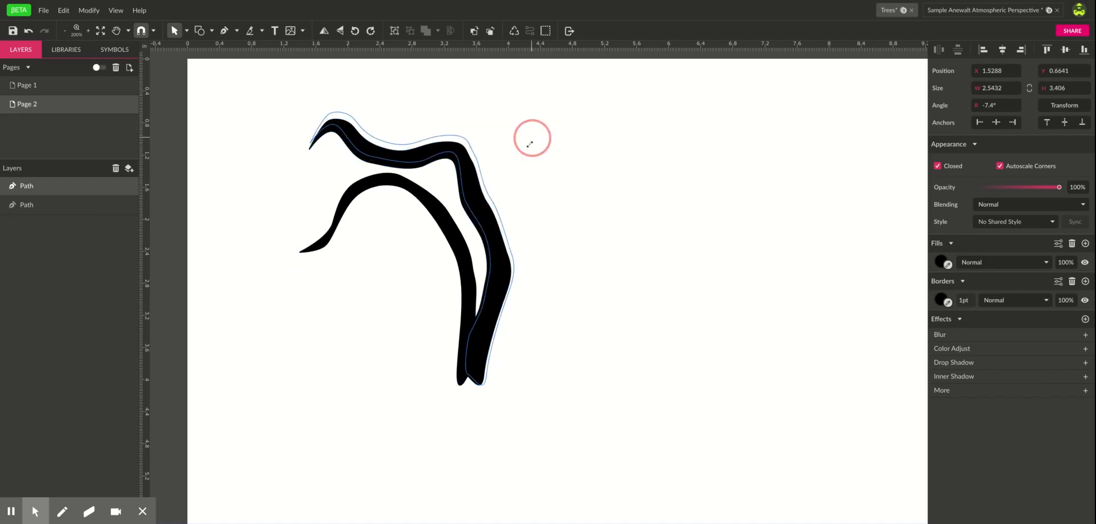
left_click(414, 208)
left_click(416, 195)
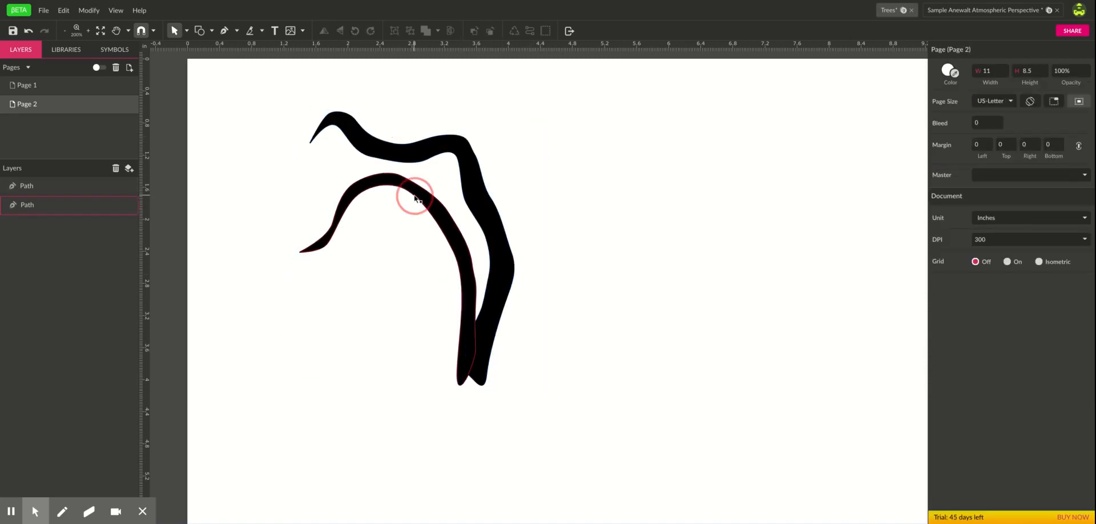
left_click(291, 104)
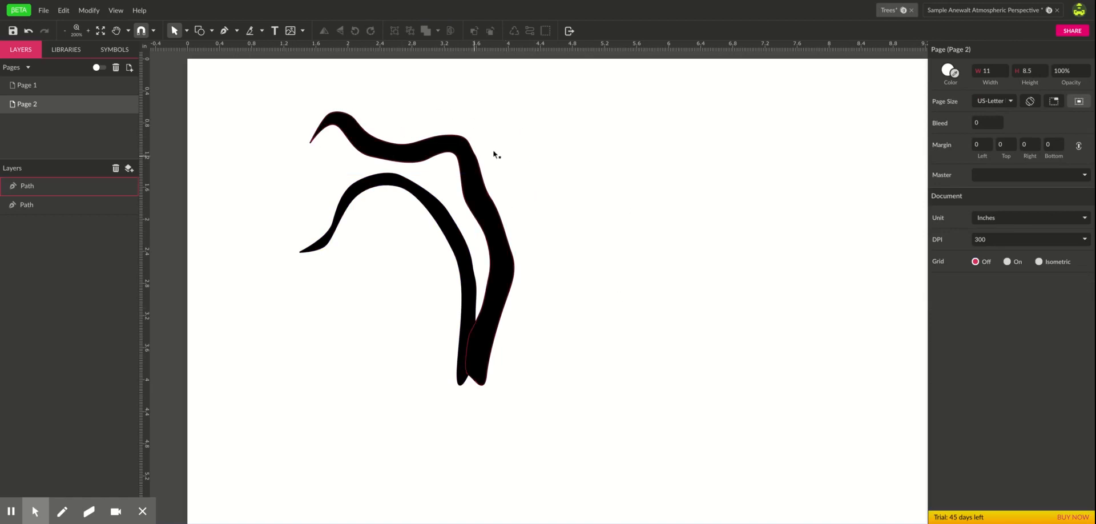
Step: Duplicate both branches, flip the copy horizontally, and place it beside the originals so the trunks overlap
left_click_drag(288, 103, 528, 391)
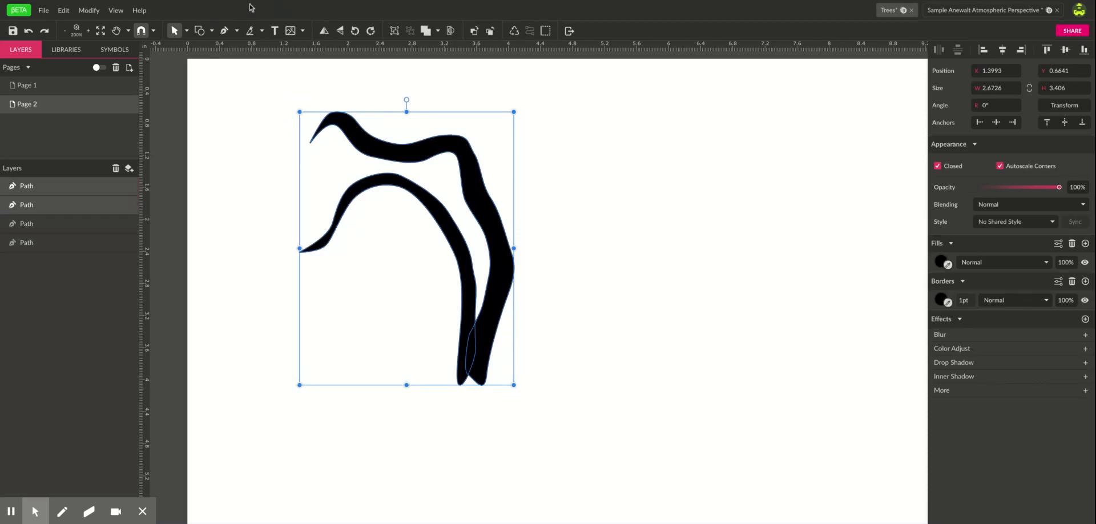
left_click(325, 32)
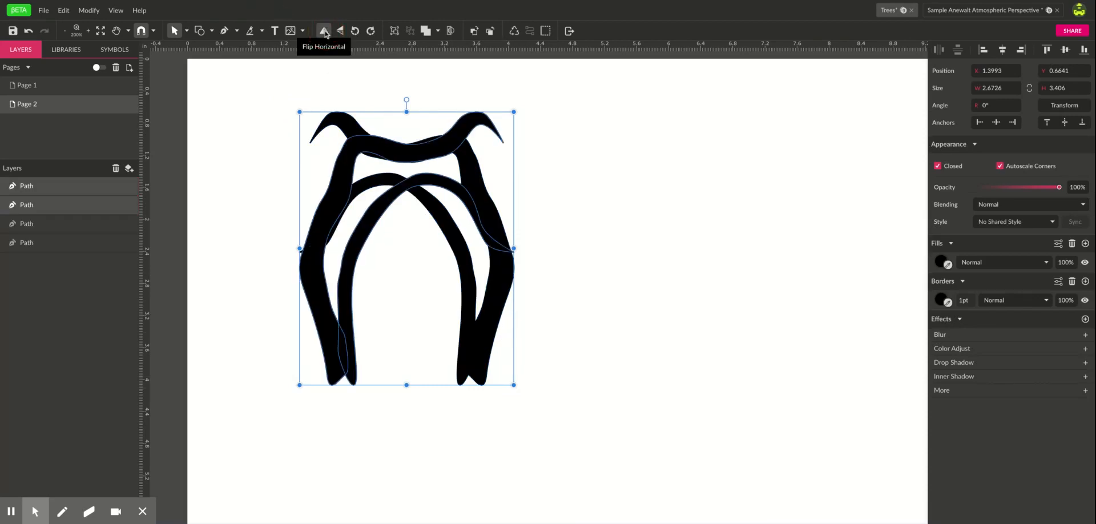
left_click_drag(322, 337, 482, 333)
left_click(565, 341)
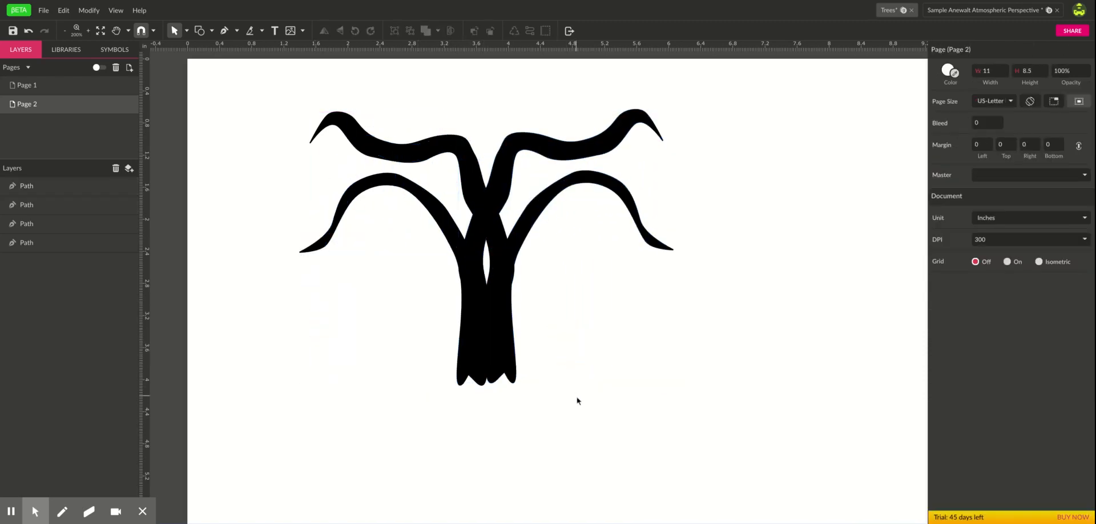
Step: Duplicate all four branches in place and make the copy taller and narrower, about 3.68 in wide, centered on the trunk
left_click_drag(606, 438, 434, 212)
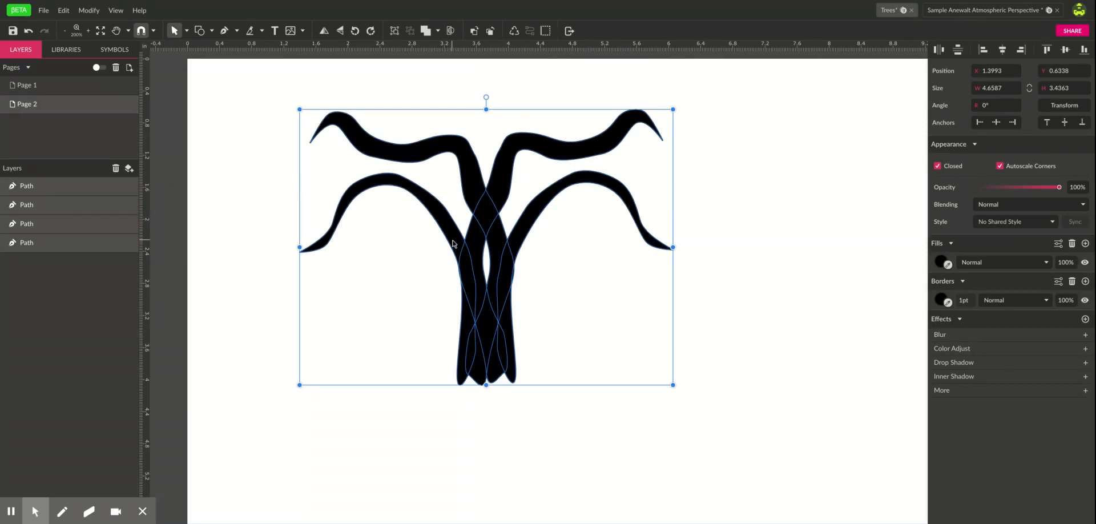
key("ctrl+v")
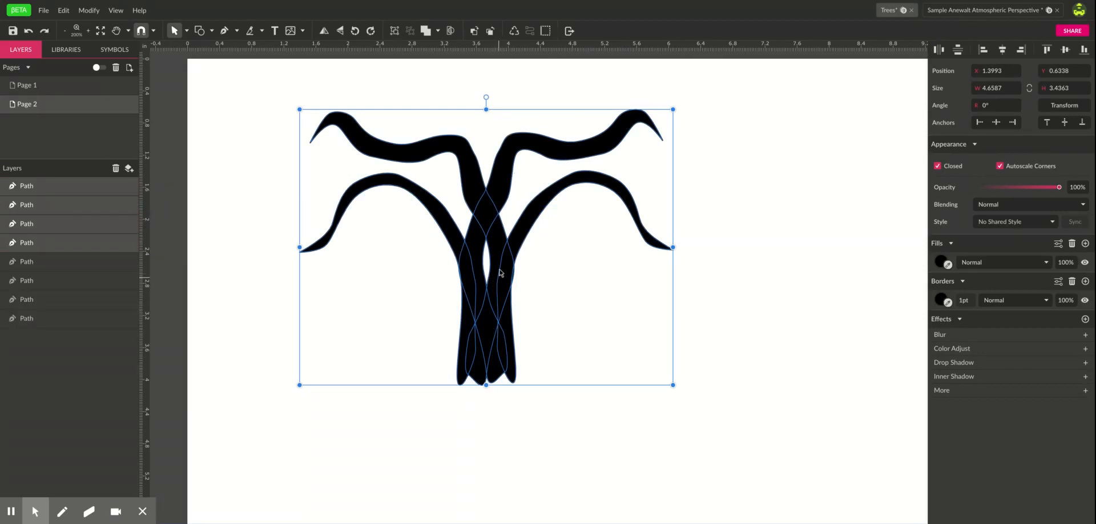
left_click_drag(487, 110, 487, 58)
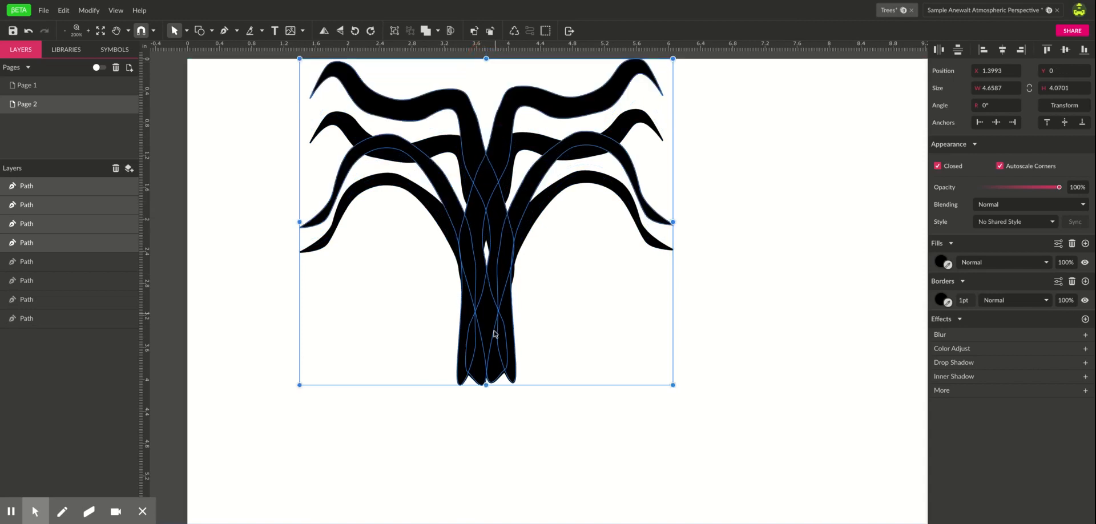
left_click_drag(673, 222, 624, 221)
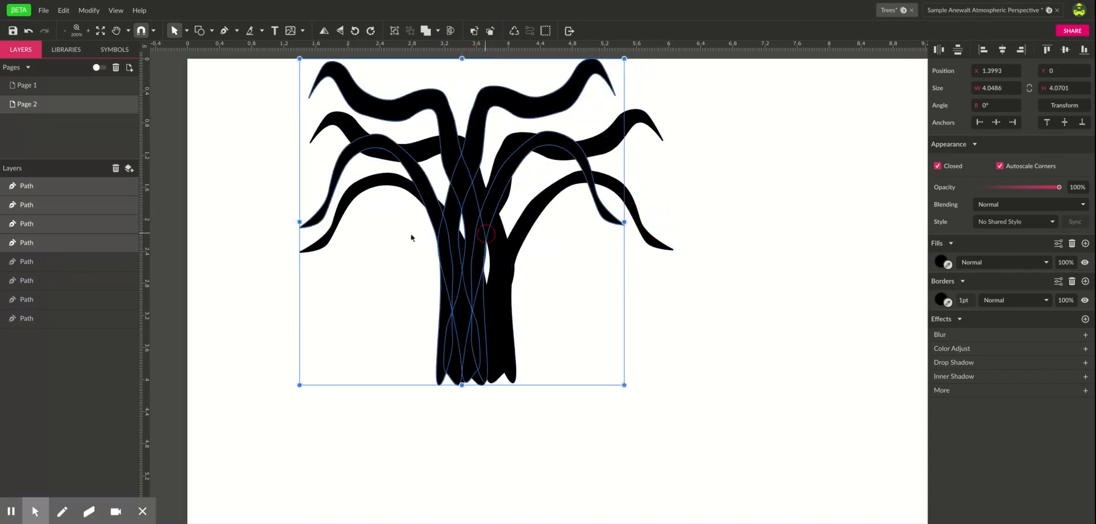
left_click_drag(299, 222, 329, 222)
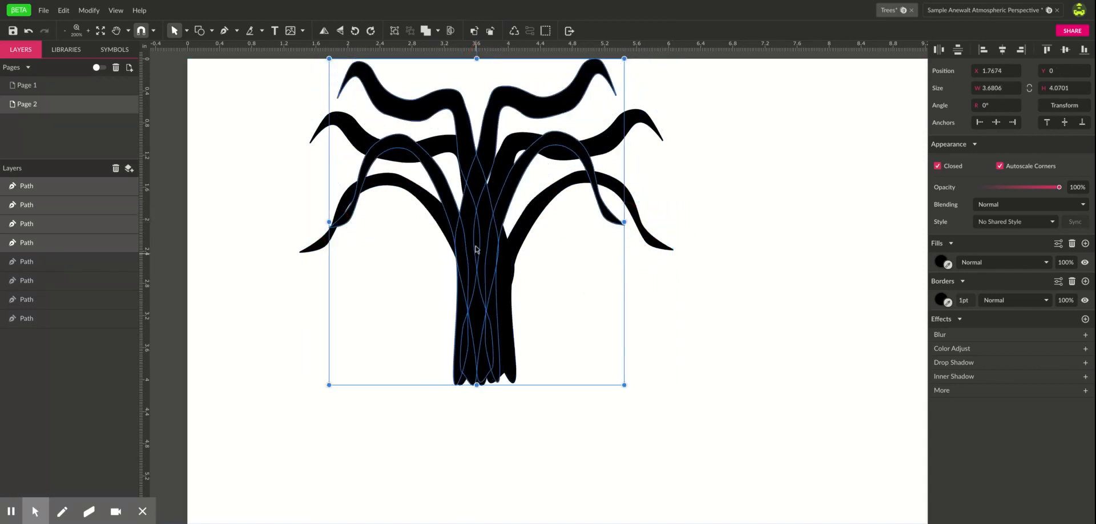
key("space")
left_click_drag(479, 169, 483, 269)
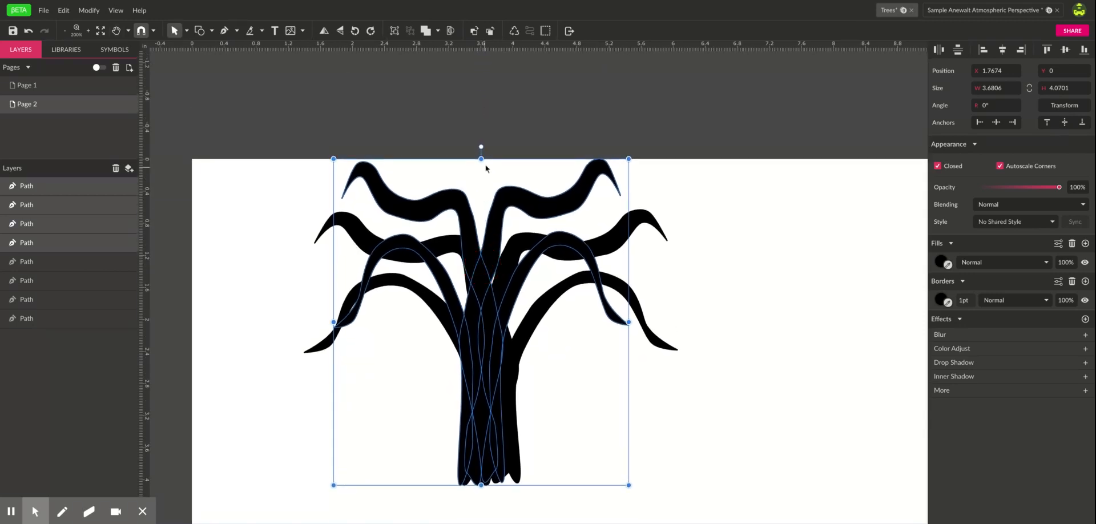
left_click_drag(483, 158, 484, 151)
left_click(620, 204)
left_click(668, 192)
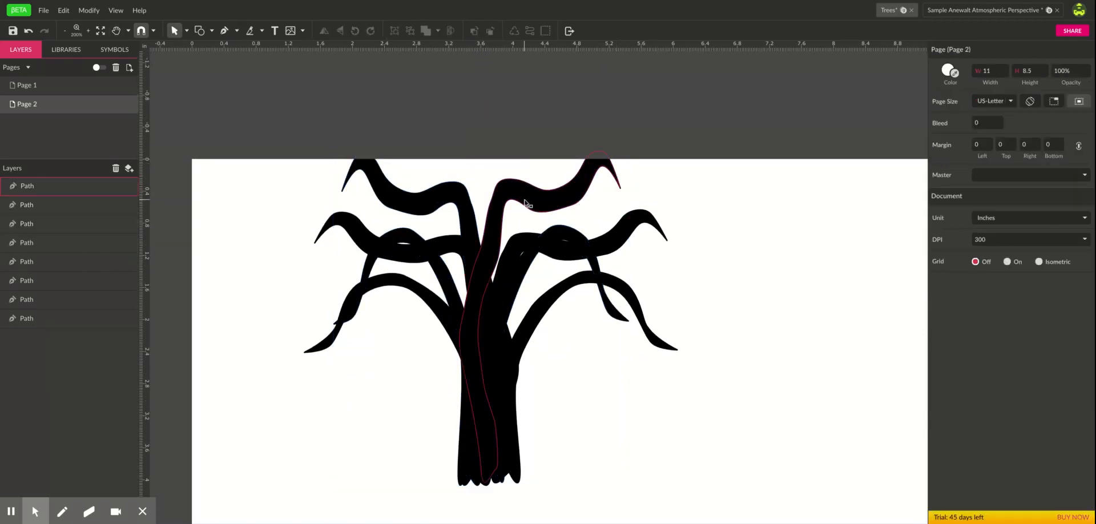
Step: Stretch the uppermost right branch to about 2.86 by 4.04 in and squash the uppermost left branch down below the others
left_click(534, 202)
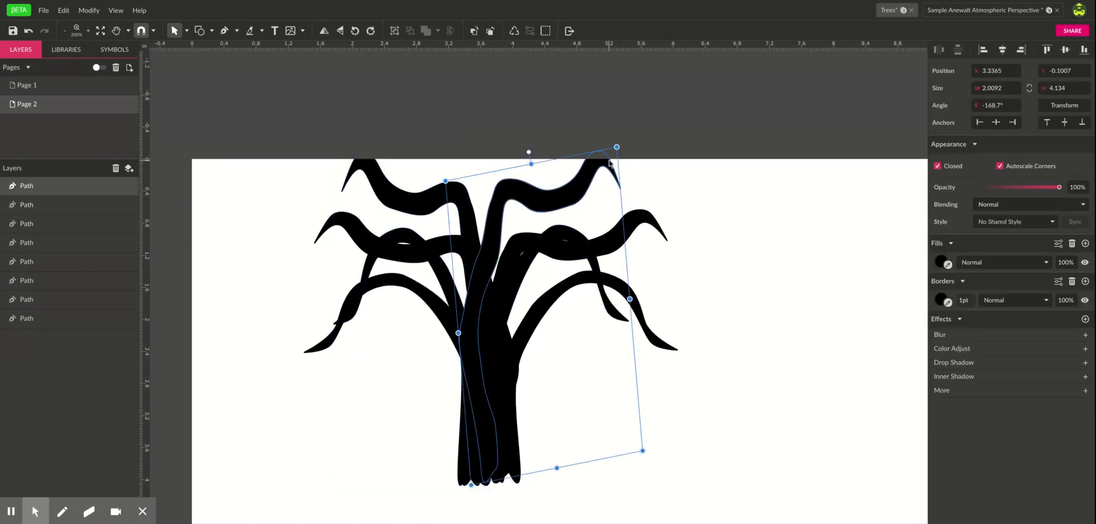
left_click_drag(617, 147, 687, 152)
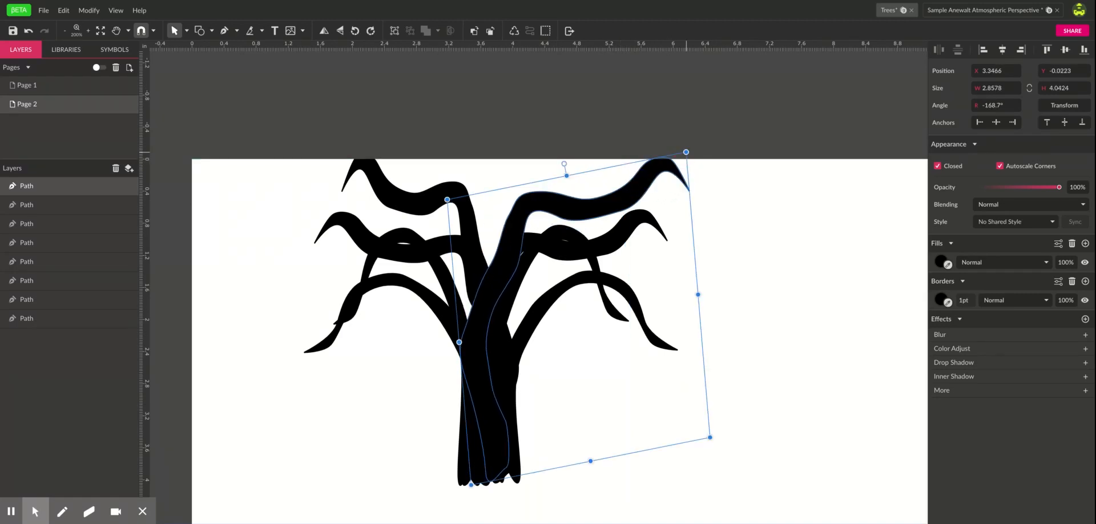
left_click(401, 202)
left_click_drag(432, 168, 419, 331)
left_click(565, 375)
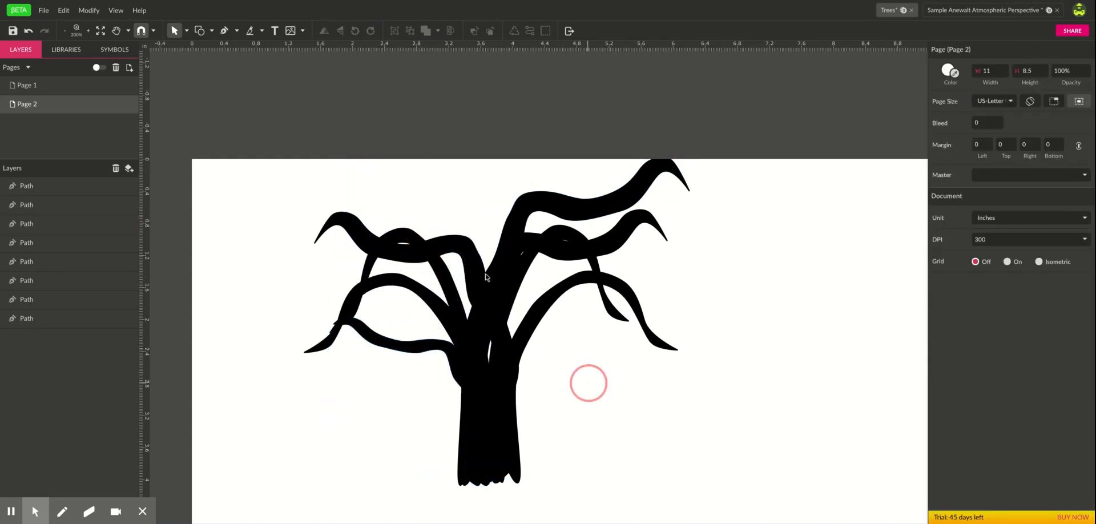
Step: Rotate the remaining wavy left branch clockwise so its tip rises toward the top of the page
left_click(448, 247)
left_click_drag(428, 210, 472, 191)
left_click(620, 404)
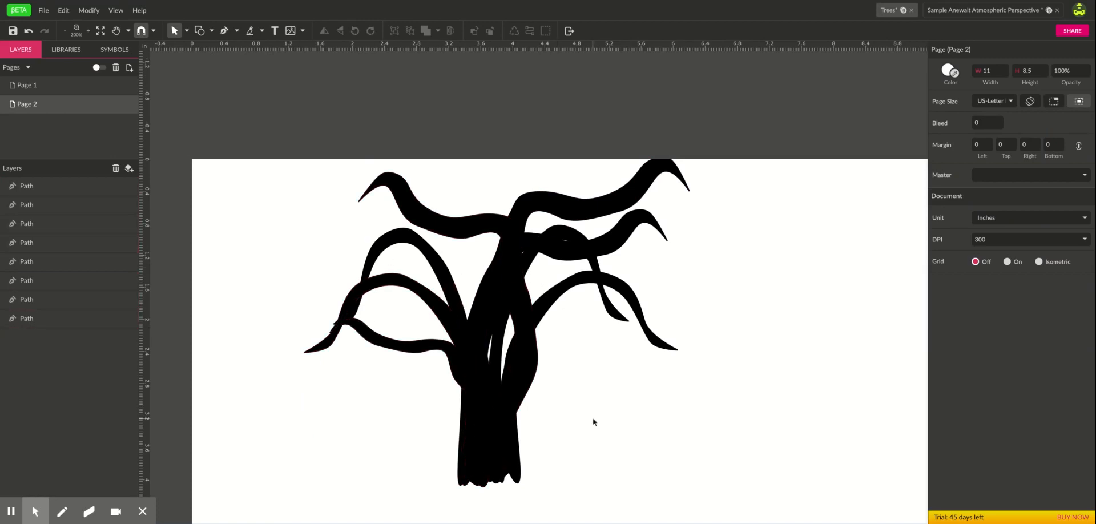
Step: Combine all the branch paths into a single compound shape
left_click(485, 294)
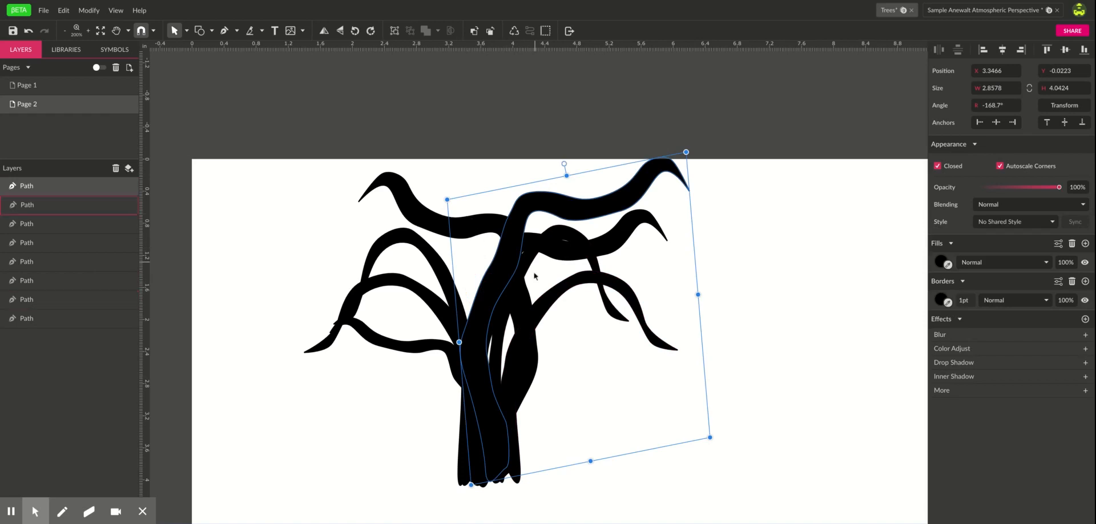
left_click(651, 426)
left_click_drag(616, 490, 320, 141)
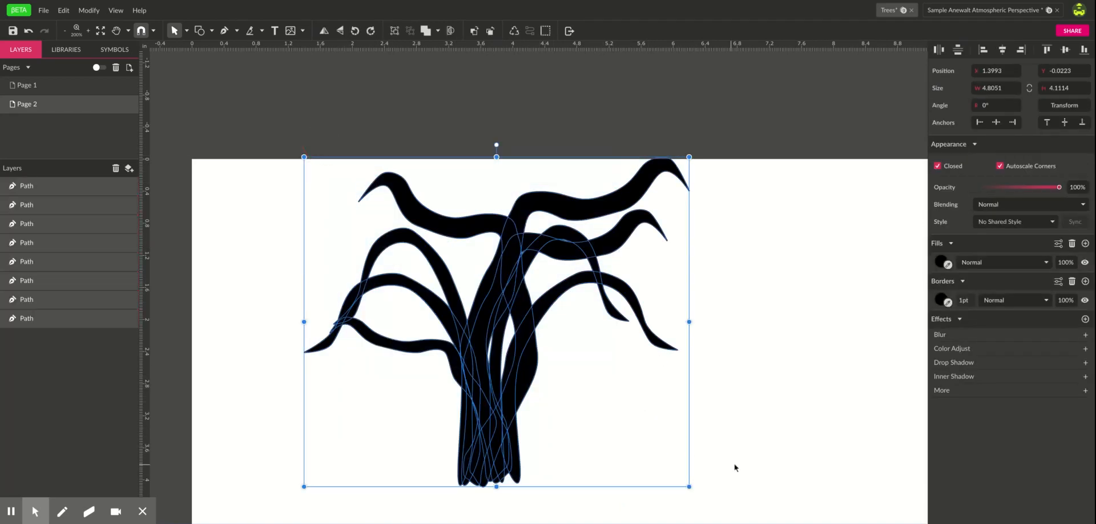
left_click(426, 33)
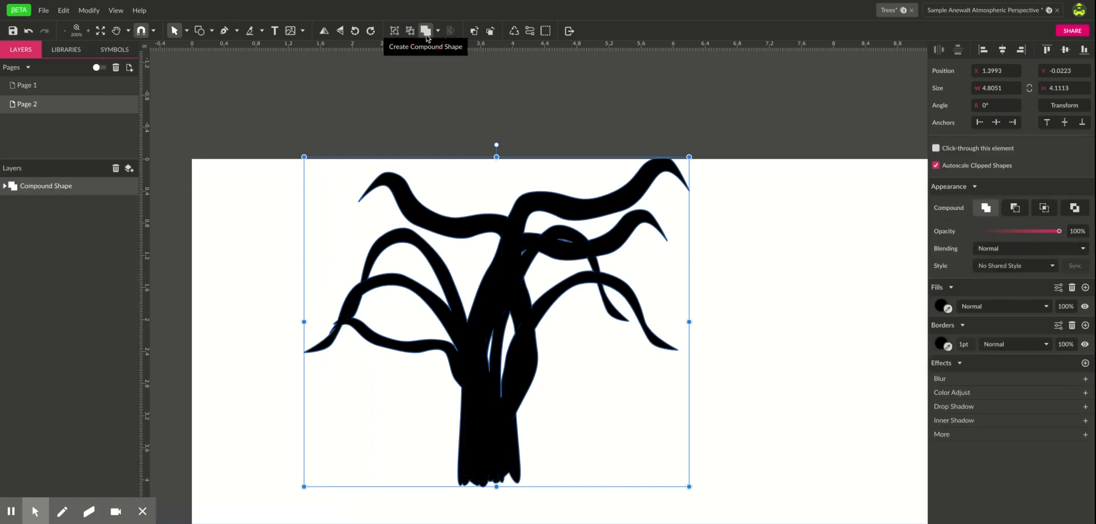
Step: Scale the tree down to about 2.1 in wide and move it near the page's left edge
left_click_drag(689, 157, 471, 344)
left_click_drag(398, 458, 305, 466)
left_click(586, 432)
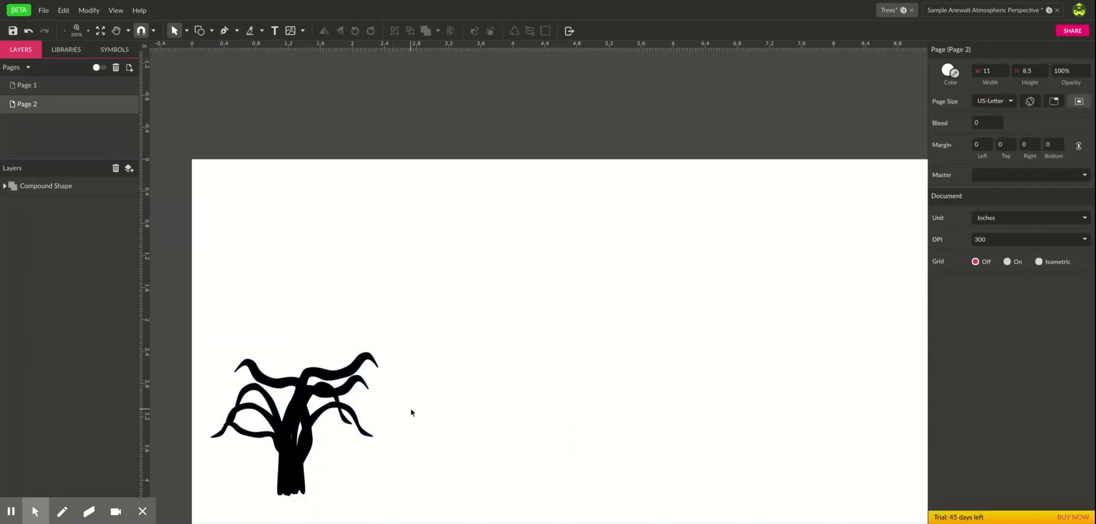
Step: Draw a three-pronged grass tuft freehand above and right of the tree, about 1.63 by 2.06 in, and fill it with black
left_click(237, 32)
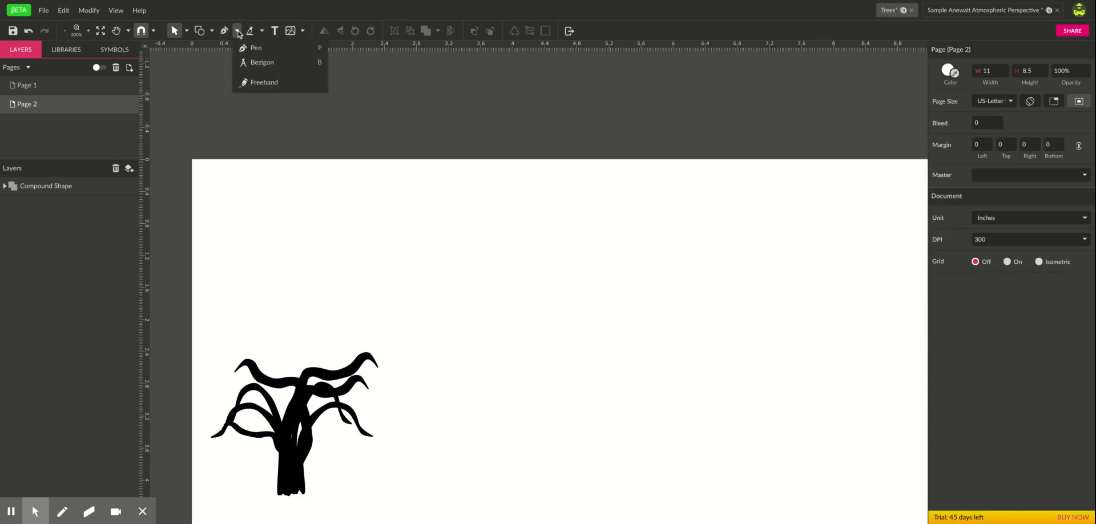
left_click(251, 86)
mouse_move(490, 379)
left_mouse_down()
mouse_move(478, 288)
mouse_move(418, 219)
mouse_move(390, 212)
mouse_move(420, 220)
mouse_move(471, 268)
mouse_move(497, 342)
mouse_move(487, 276)
mouse_move(446, 207)
mouse_move(489, 266)
mouse_move(500, 321)
mouse_move(520, 265)
mouse_move(500, 368)
left_mouse_up()
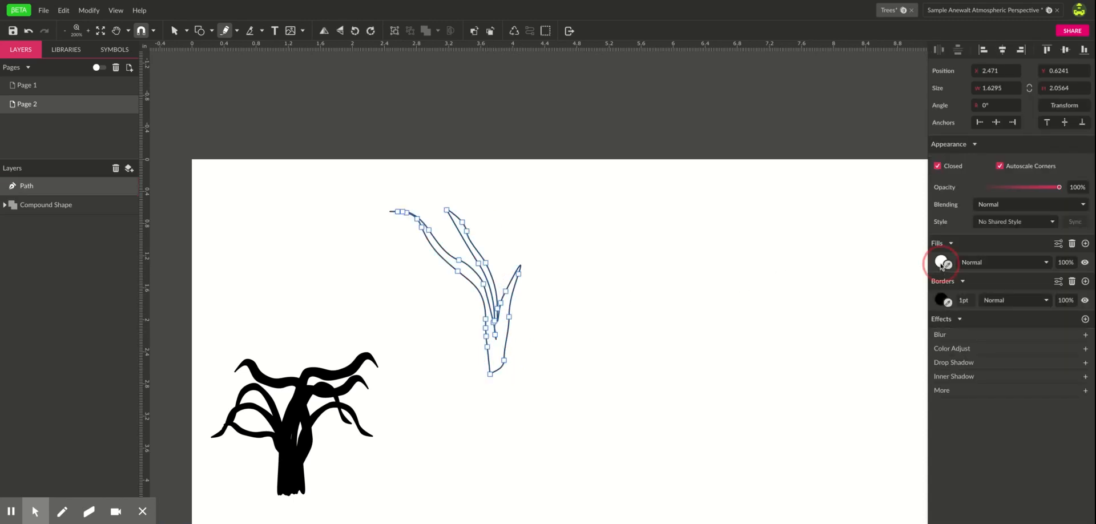
left_click(941, 263)
left_click_drag(937, 354, 886, 368)
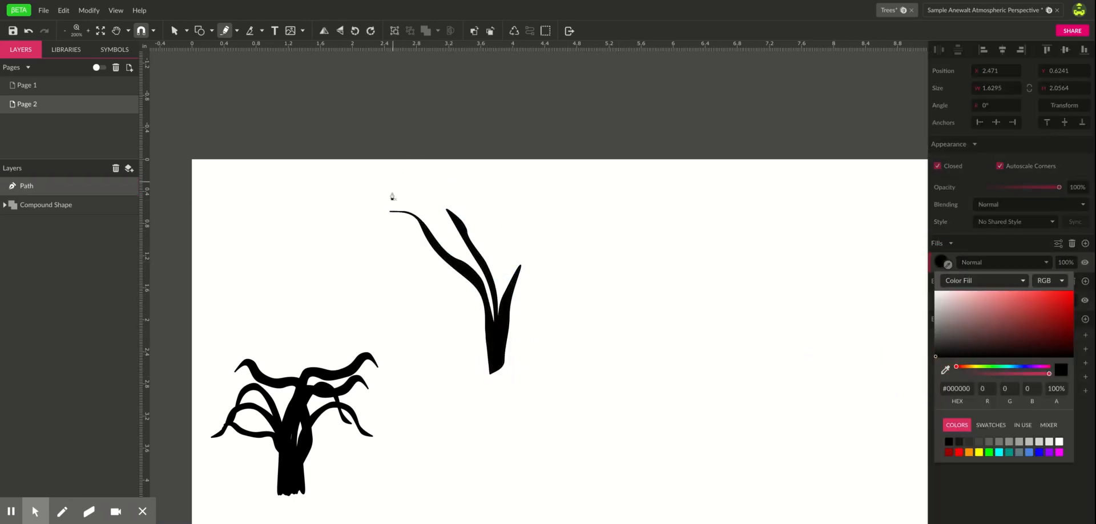
Step: Scale the grass tuft down to a small fraction of its drawn size
left_click(177, 33)
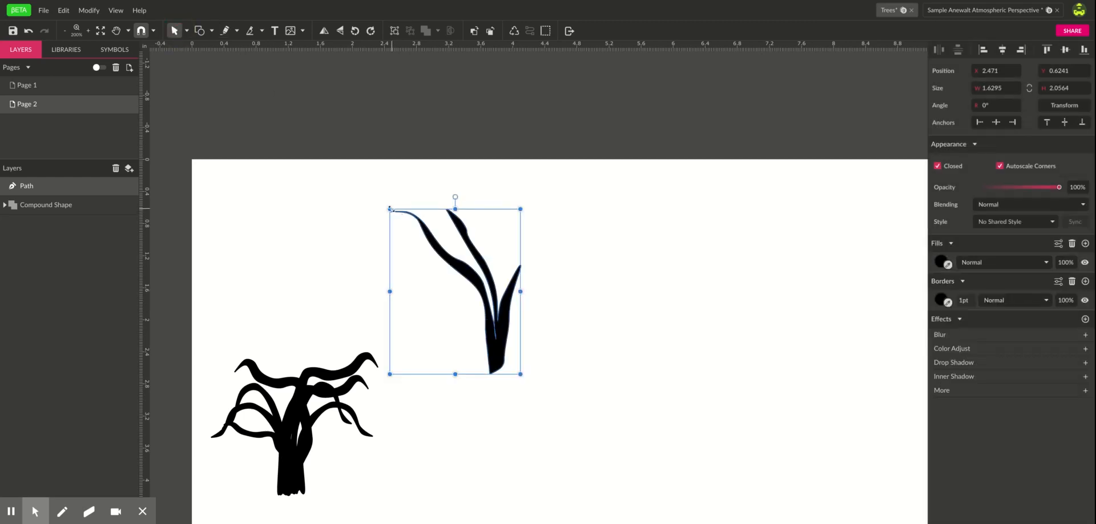
left_click_drag(390, 209, 473, 338)
left_click(592, 367)
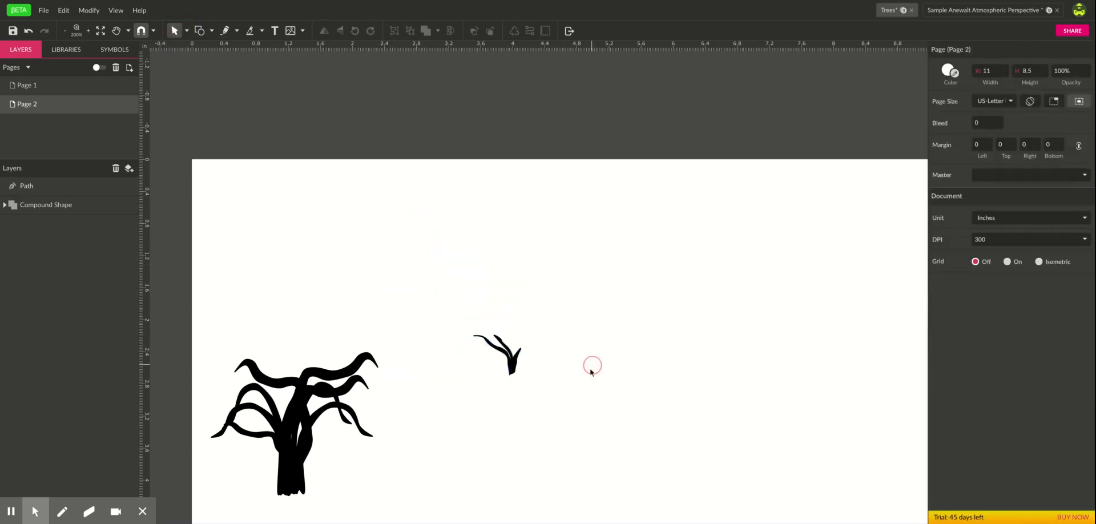
Step: Move the small tuft closer to the tree and build an overlapping clump of three, including a horizontally mirrored copy
left_click_drag(514, 370, 454, 400)
left_click(325, 32)
left_click(523, 409)
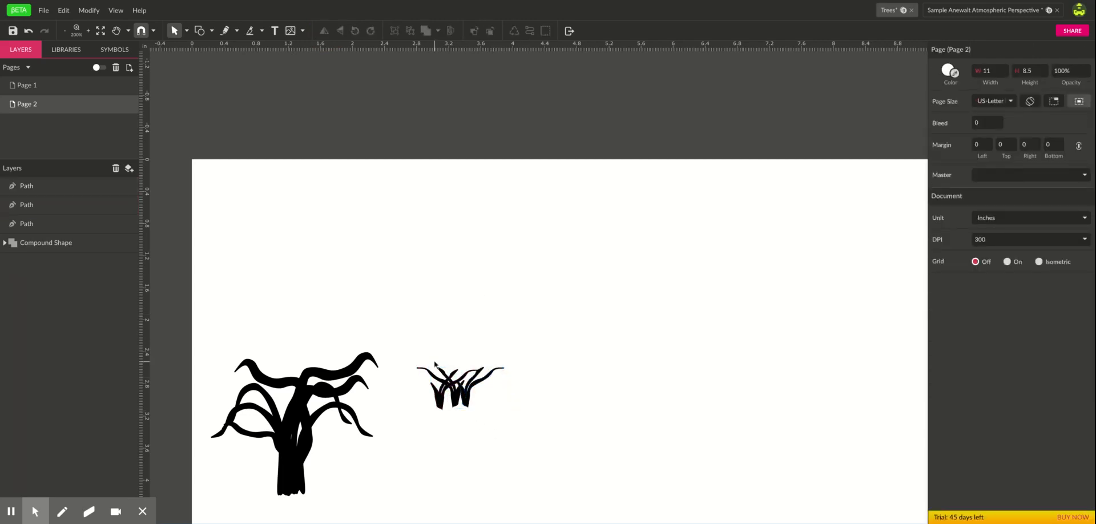
Step: Duplicate the grass clump into a continuous row about 2.89 in wide and place it beside the base of the tree trunk
left_click_drag(420, 345, 492, 429)
left_click_drag(458, 399, 631, 396)
left_click_drag(521, 411, 626, 423)
left_click_drag(541, 391, 448, 485)
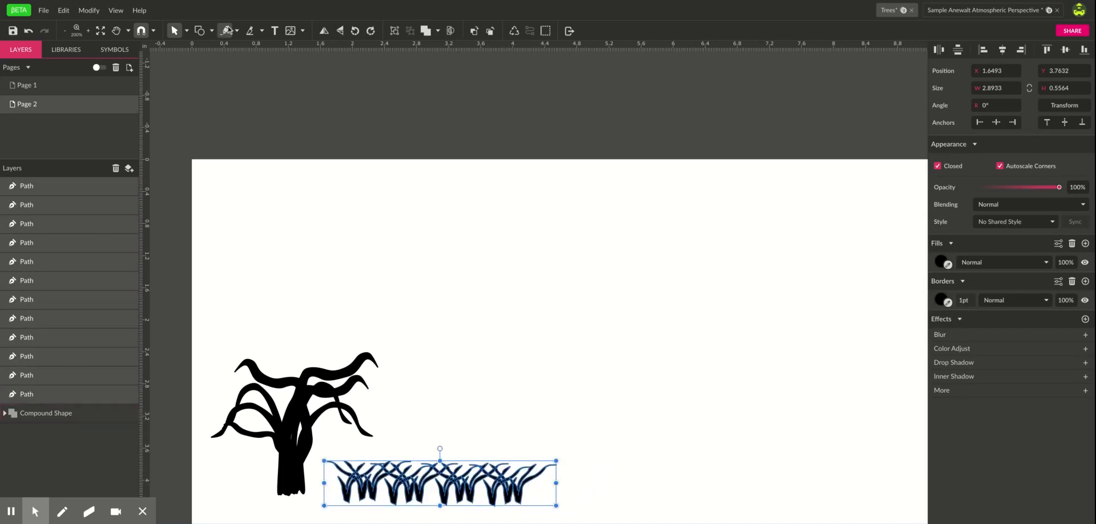
Step: Draw an ellipse about 0.26 by 0.34 in above the tree and fill it with black
key("space")
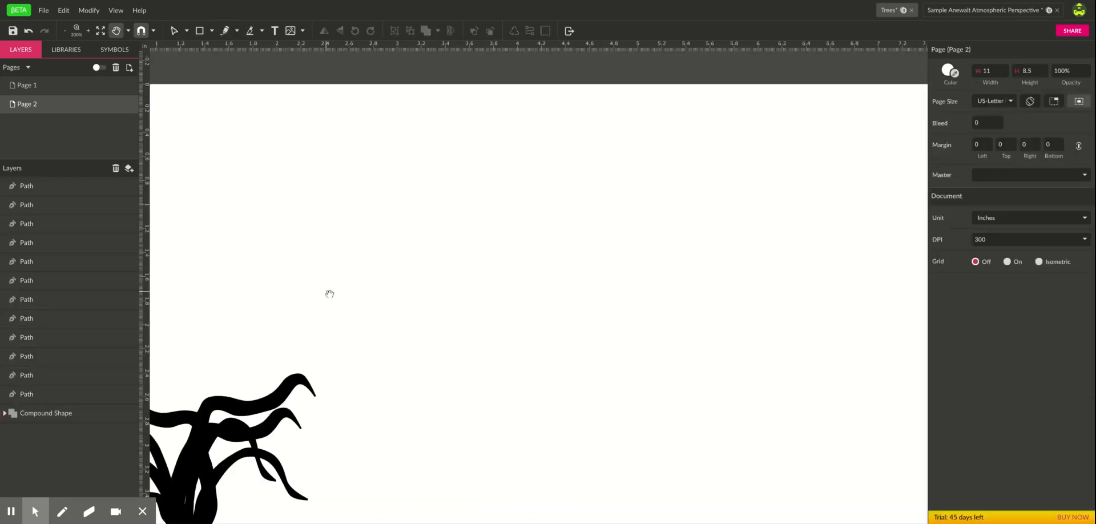
left_click_drag(320, 268, 375, 267)
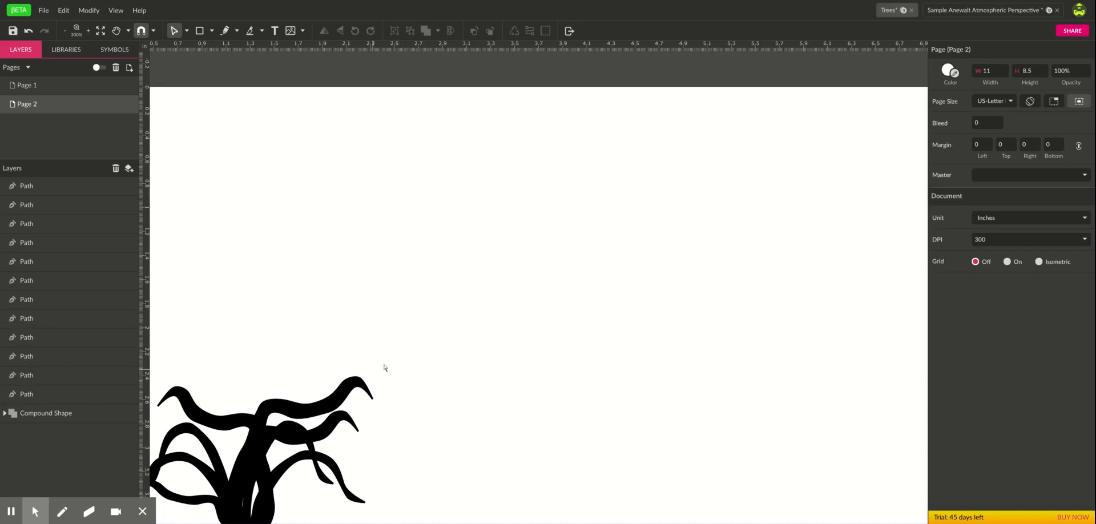
left_click(212, 32)
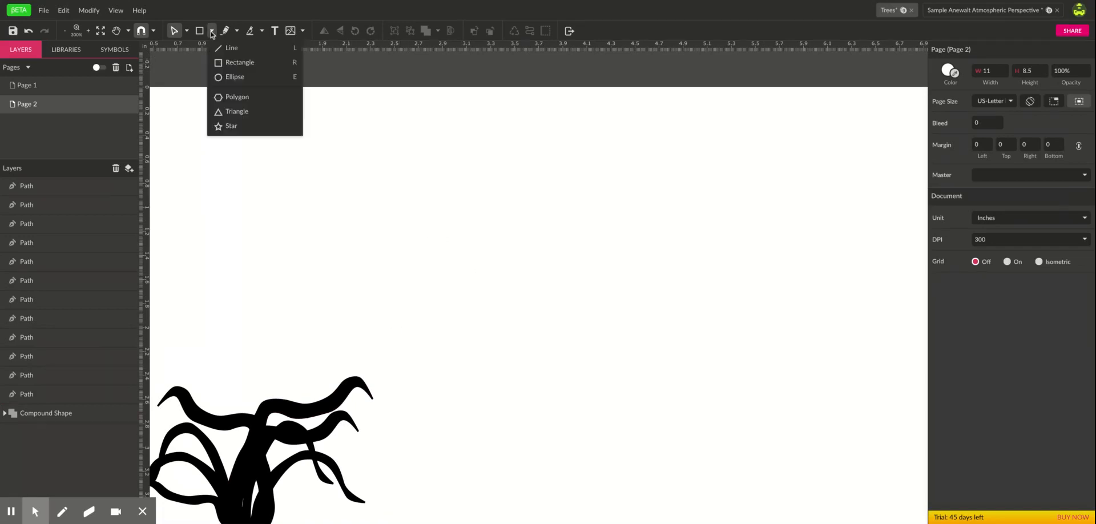
left_click(234, 78)
left_click_drag(247, 153, 280, 194)
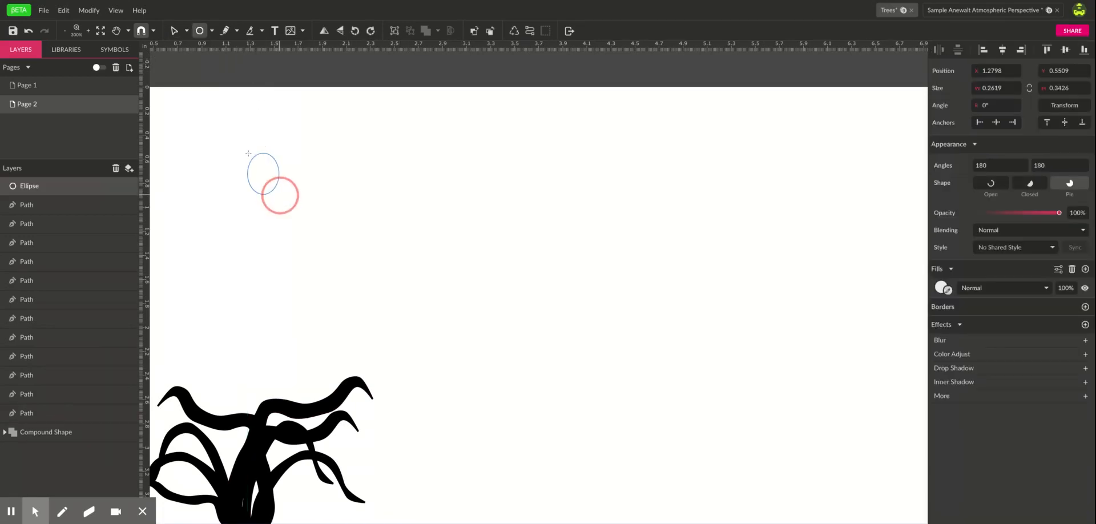
left_click(941, 287)
left_click_drag(951, 336, 919, 408)
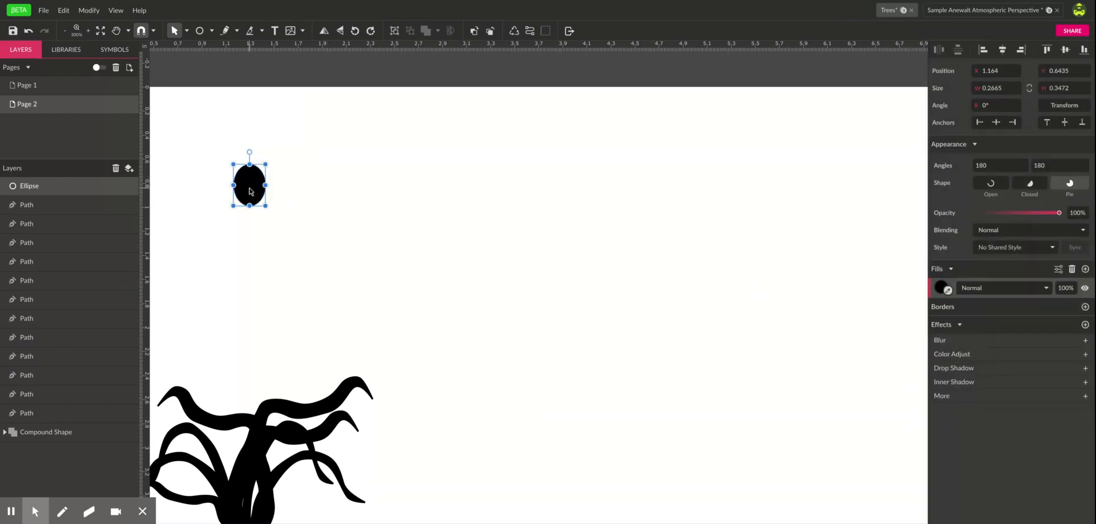
Step: Duplicate the black ellipse repeatedly into a staggered, overlapping row of seven ellipses
left_click_drag(249, 189, 275, 169)
left_click_drag(274, 169, 303, 150)
left_click_drag(303, 149, 314, 202)
left_click_drag(314, 202, 337, 181)
left_click_drag(338, 181, 349, 206)
Step: Stretch the ellipse row to about 1.65 by 0.41 in and place a copy of it directly below
left_click_drag(234, 156, 381, 231)
left_click_drag(364, 186, 432, 185)
left_click_drag(333, 224, 341, 196)
left_click_drag(346, 170, 309, 264)
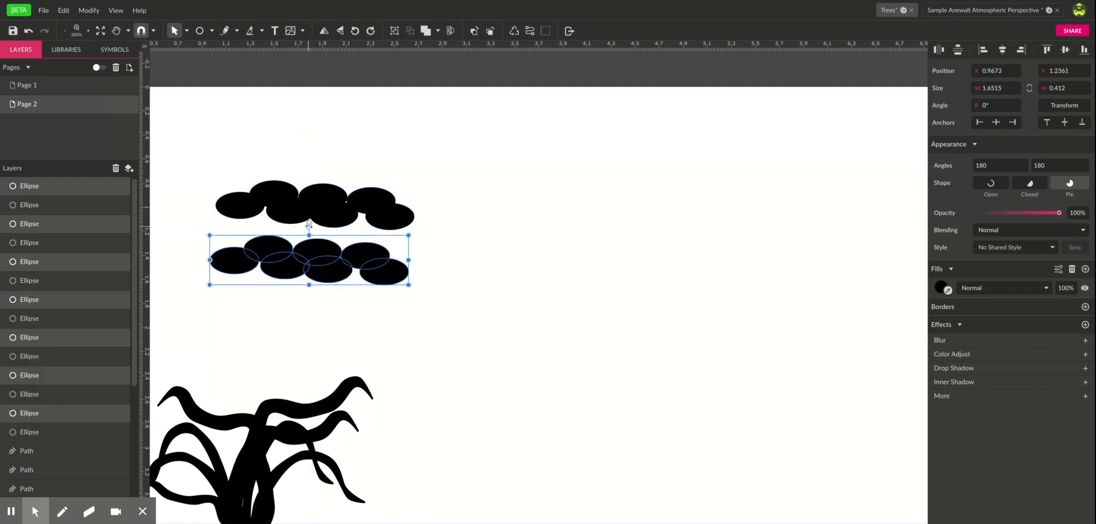
Step: Tilt the lower ellipse row down toward the left and add a copy tilted down toward the right on the opposite side
left_click_drag(309, 225, 287, 226)
left_click_drag(305, 263, 348, 263)
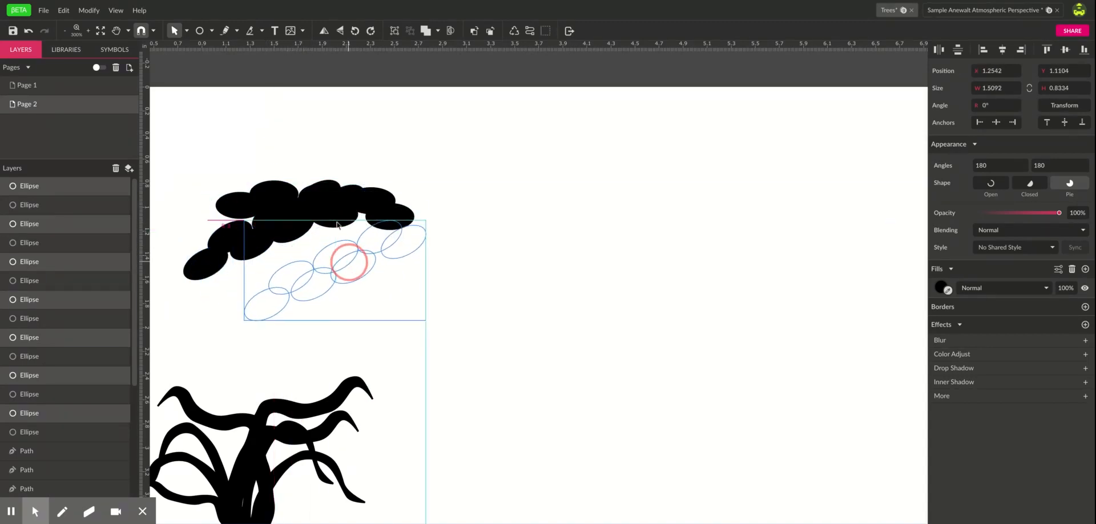
left_click_drag(336, 209, 374, 237)
left_click_drag(354, 271, 394, 245)
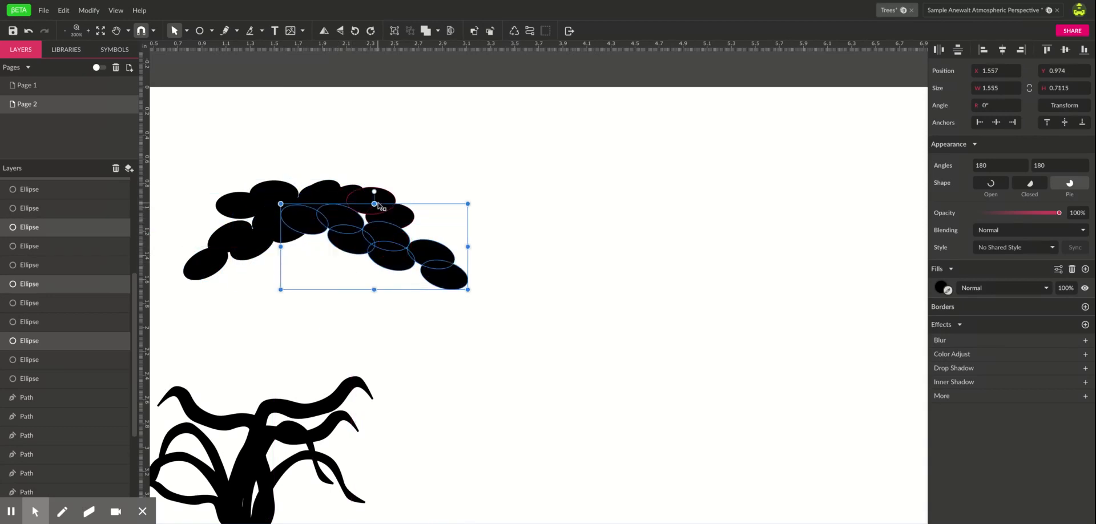
left_click_drag(374, 193, 387, 195)
Step: Duplicate the right-sloping ellipse row, rotate the copy flatter, and fit it into the lower middle of the foliage
left_click_drag(384, 245, 338, 276)
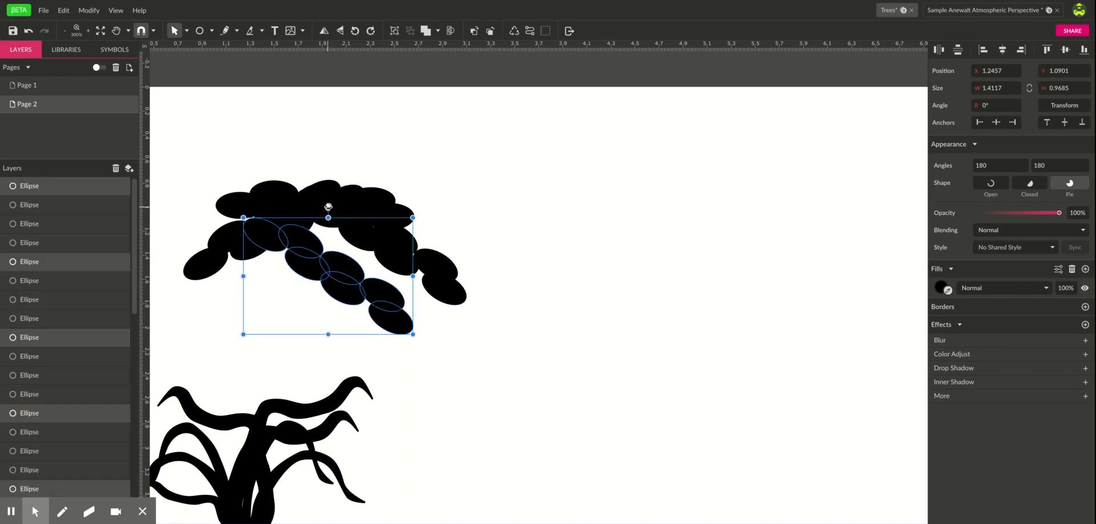
left_click_drag(328, 206, 301, 211)
left_click_drag(317, 257, 313, 241)
left_click(334, 306)
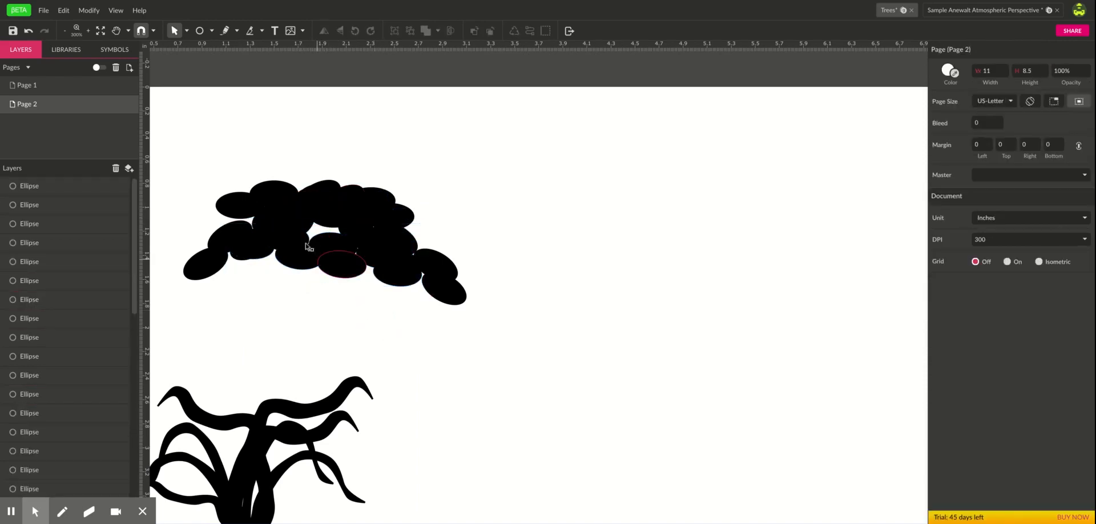
Step: Combine all the foliage ellipses into one compound shape and move it near the page's left edge above the tree
left_click_drag(228, 164, 476, 350)
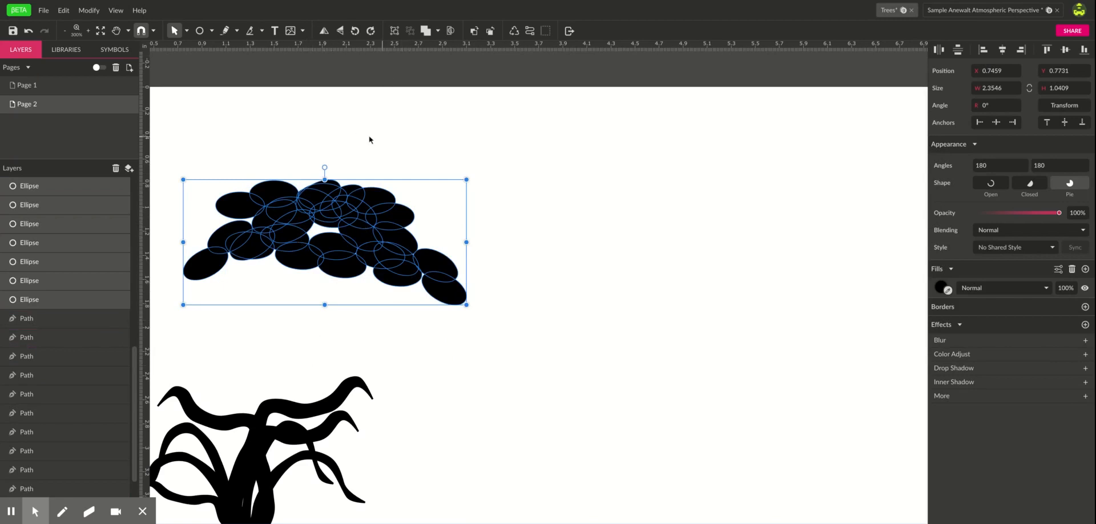
left_click(426, 33)
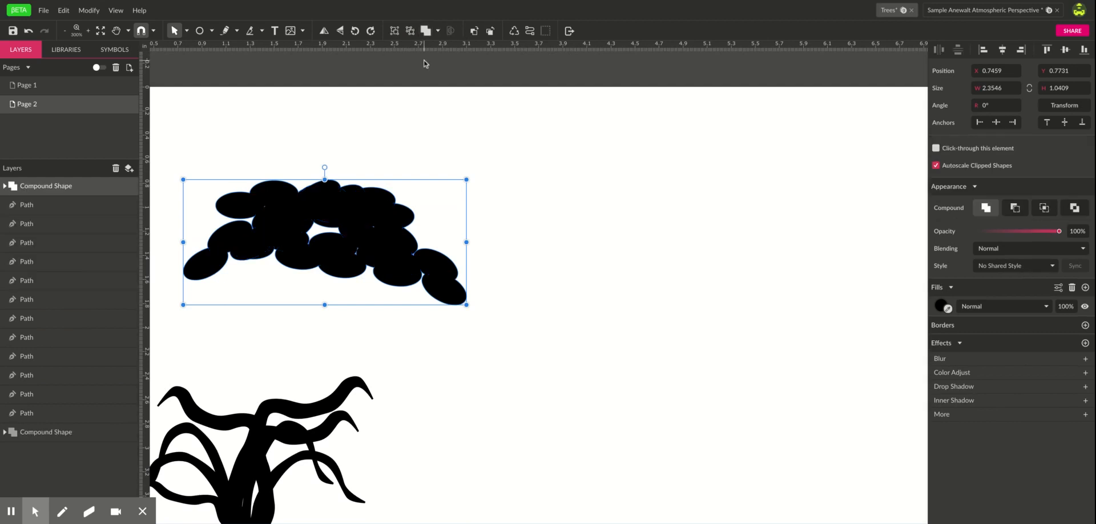
left_click_drag(333, 221, 279, 277)
Step: Draw a black rectangle about 2.23 by 0.91 in on the empty page area right of the foliage
left_click(312, 327, "alt")
key("space")
left_click_drag(437, 240, 400, 232)
left_click(398, 226, "ctrl")
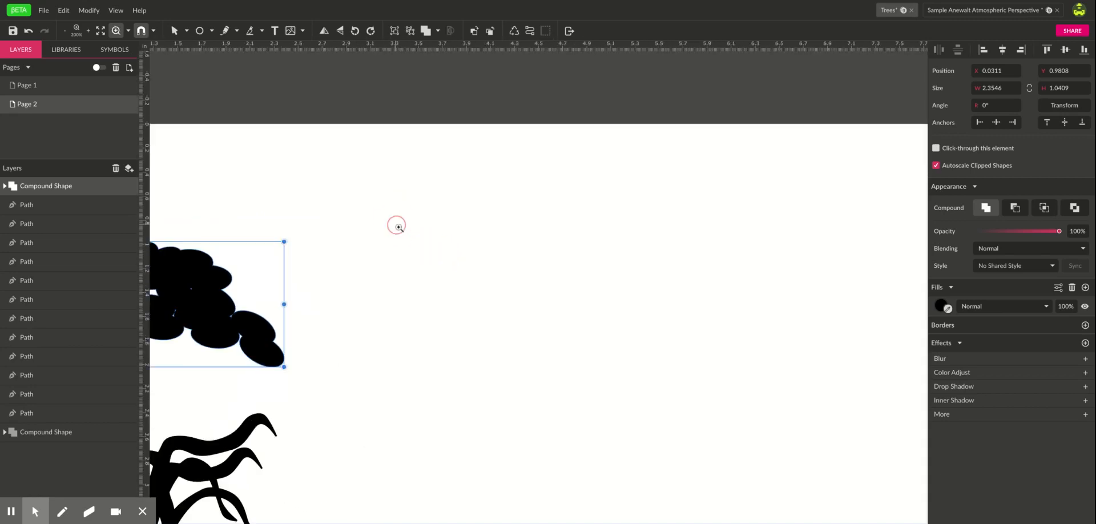
left_click(211, 31)
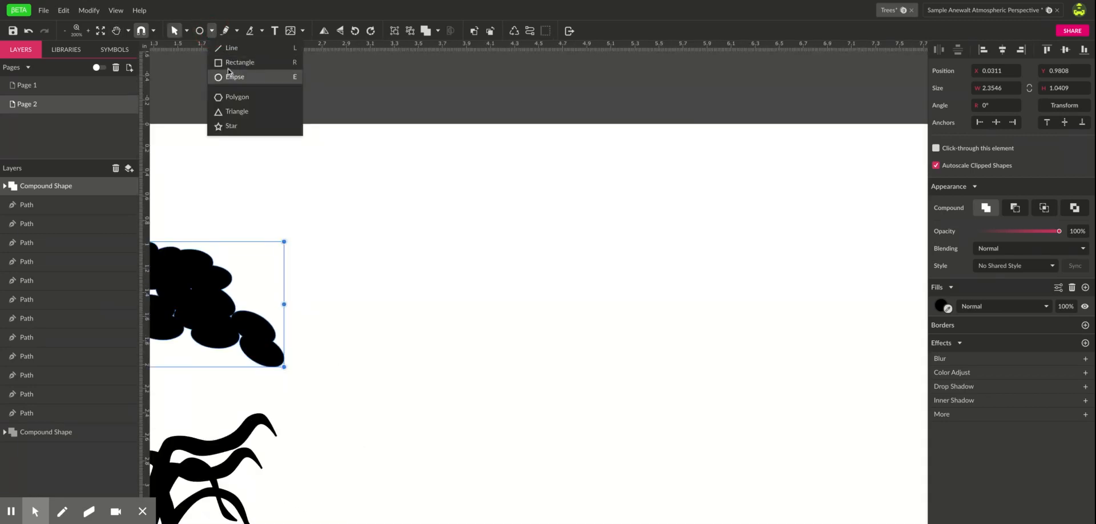
left_click(230, 62)
left_click_drag(377, 216, 644, 325)
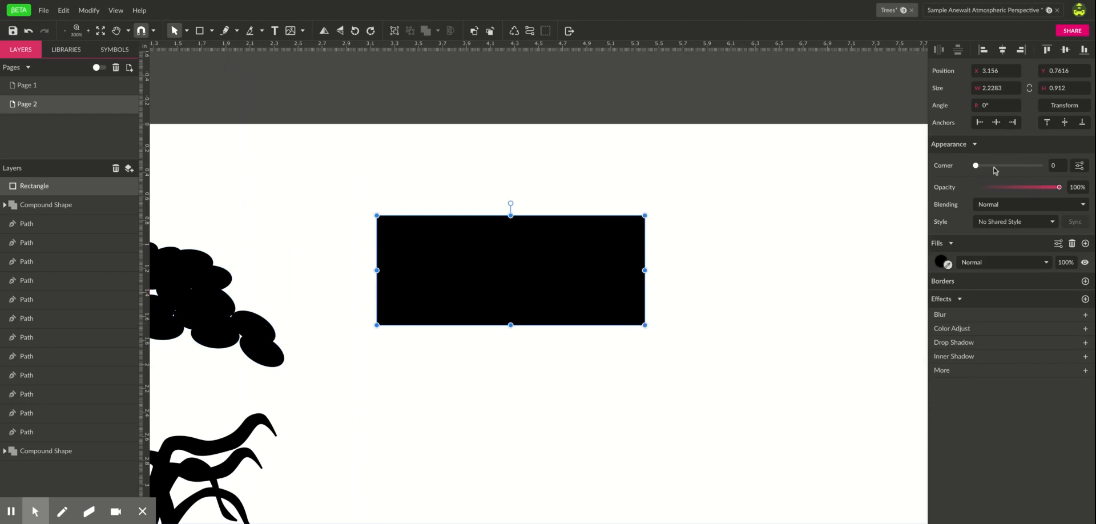
Step: Disable Uniform Corners for the rectangle so that each corner can be rounded separately
left_click(1079, 166)
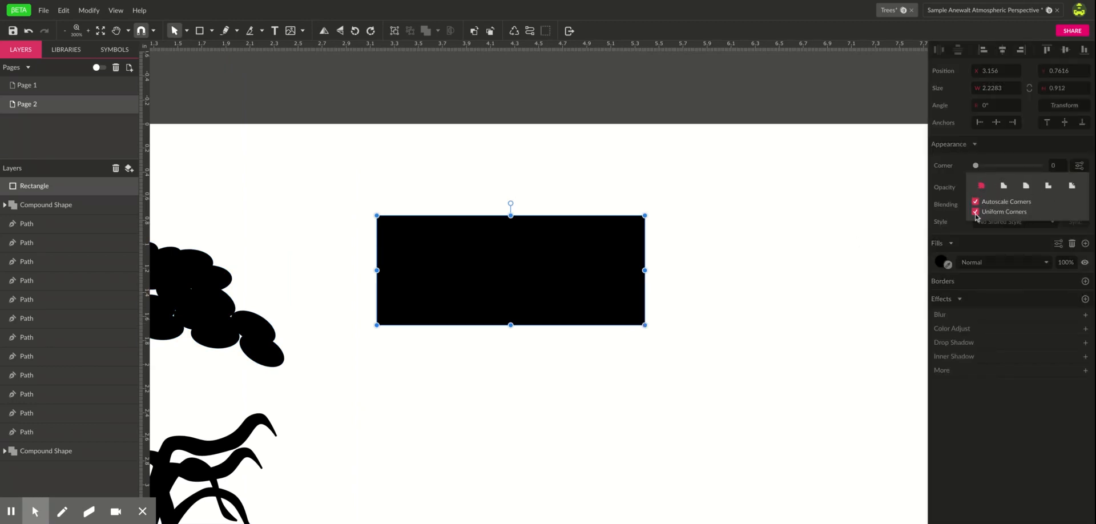
left_click(995, 167)
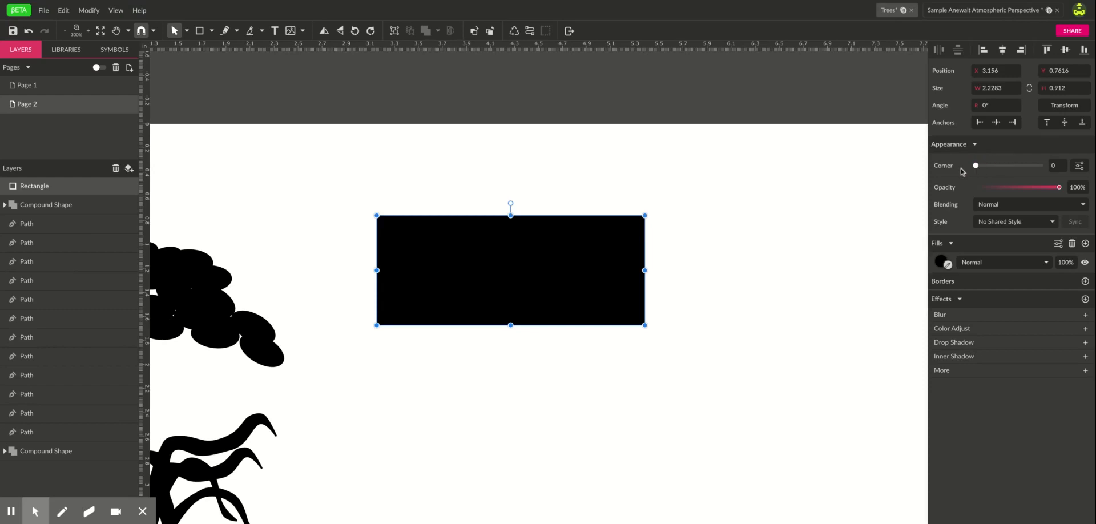
left_click(1079, 166)
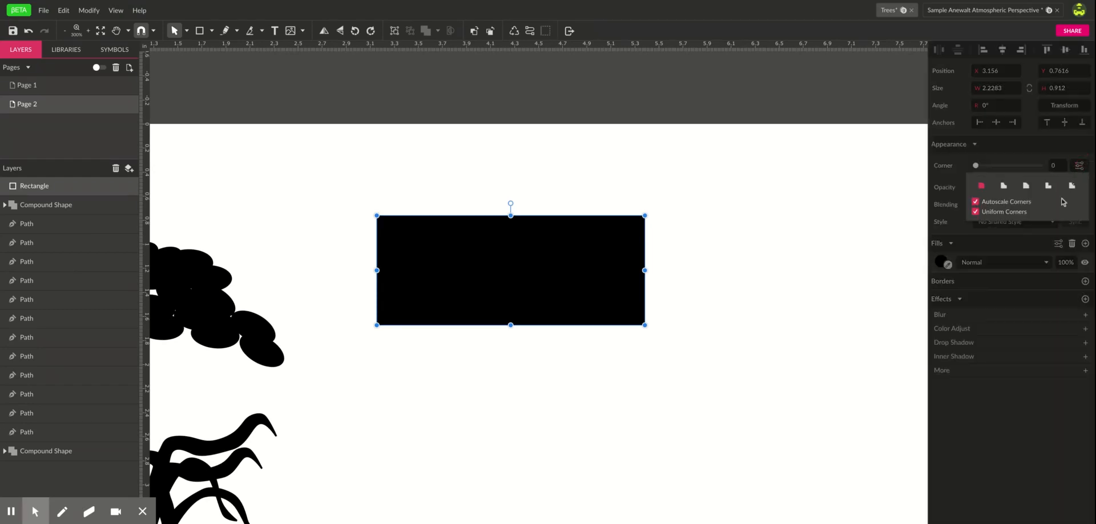
left_click(976, 212)
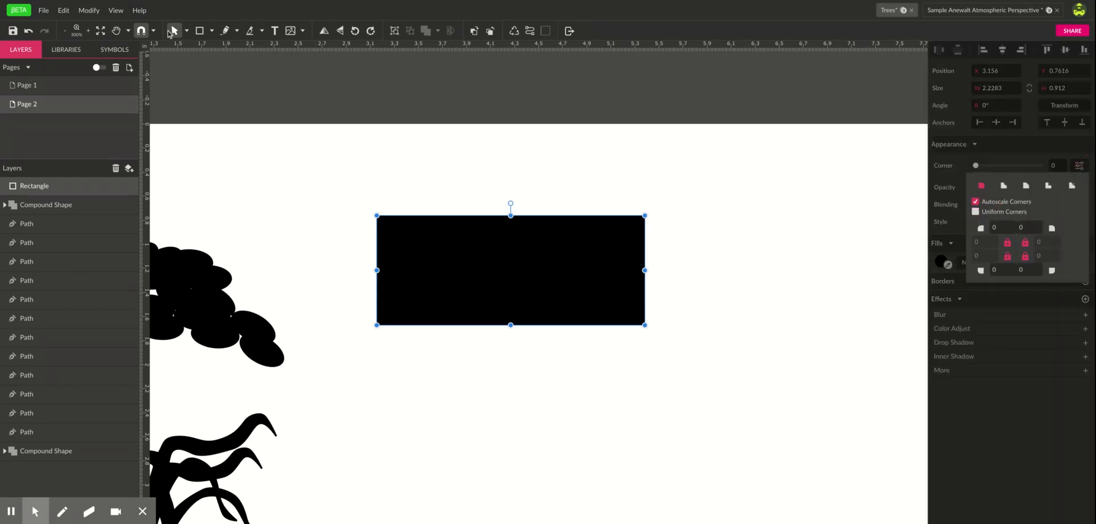
Step: Round the rectangle's top-left corner by about 0.55 in and its top-right corner into a long, sweeping curve
left_click(187, 30)
left_click(207, 65)
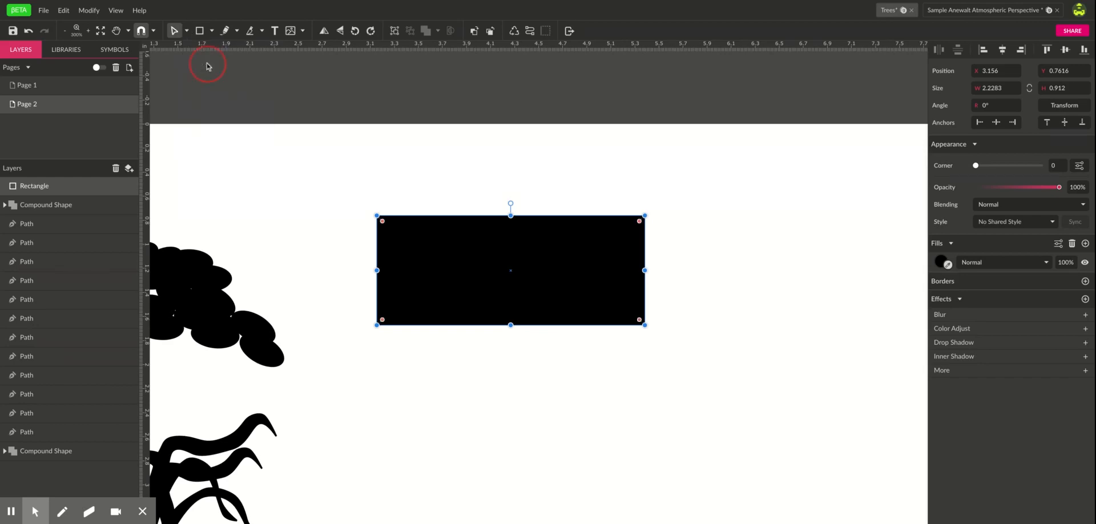
left_click_drag(383, 221, 447, 282)
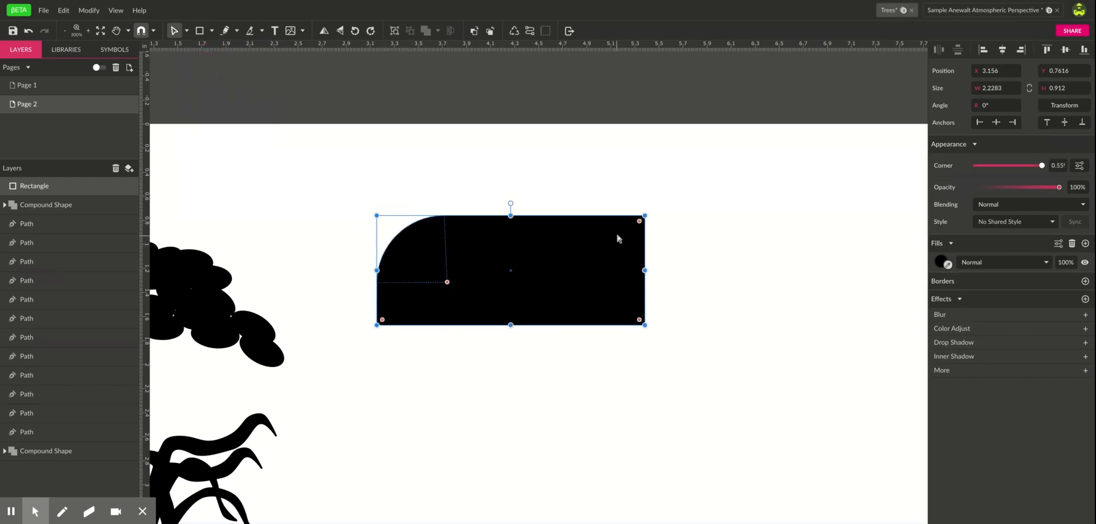
left_click_drag(640, 222, 491, 258)
left_click(694, 412)
left_click(487, 260)
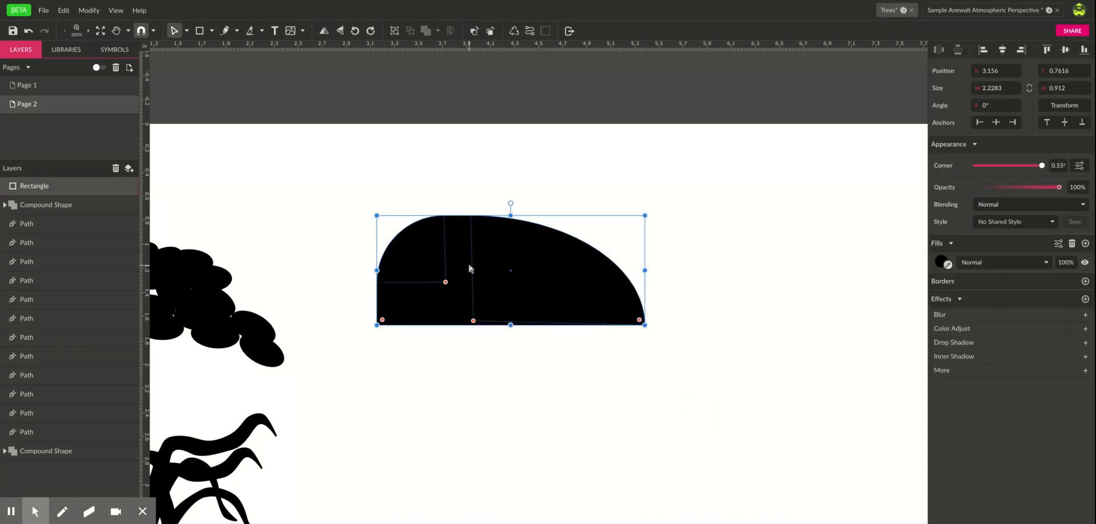
Step: Convert the rounded rectangle into an editable path and activate the tool for editing its anchor points
left_click(494, 358)
left_click(487, 238)
left_click(531, 32)
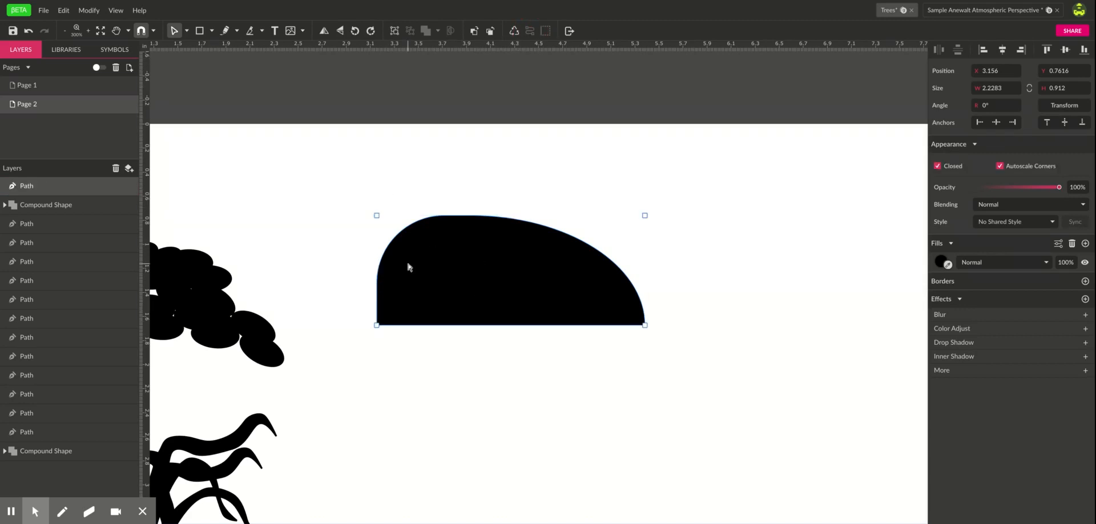
left_click(187, 33)
left_click(197, 66)
left_click(477, 351)
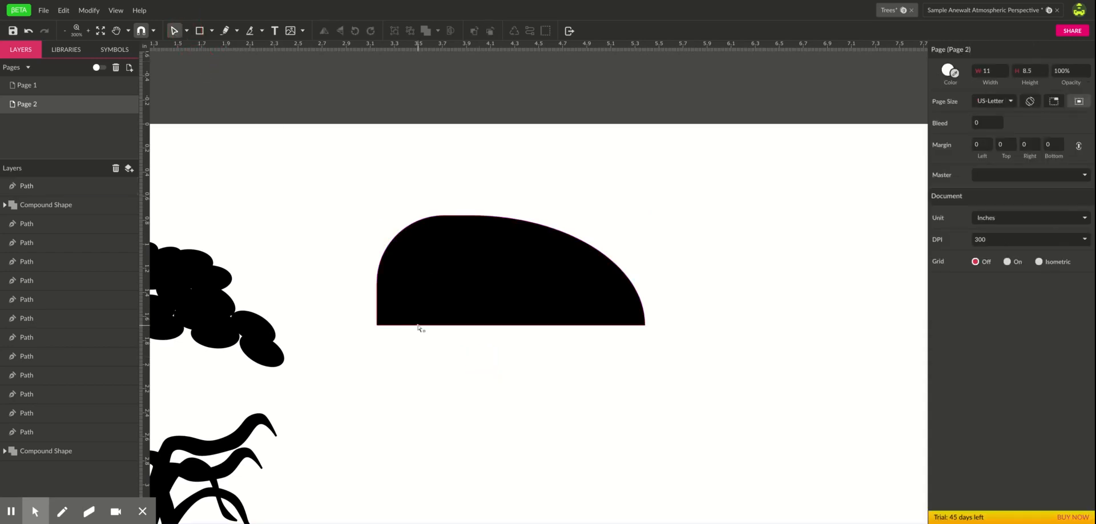
Step: Add an anchor point on the path's bottom edge near its bottom-left corner, at about X 3.24, Y 1.67 in
key("ctrl+space")
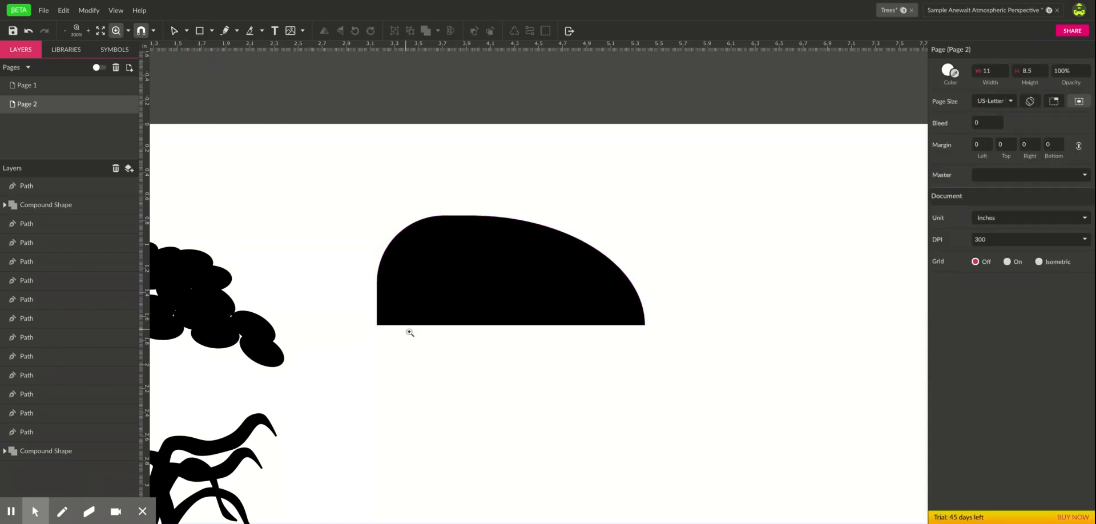
left_click(408, 330, "ctrl")
left_click(409, 329, "ctrl")
left_click(472, 337, "ctrl")
left_click_drag(535, 343, 533, 368)
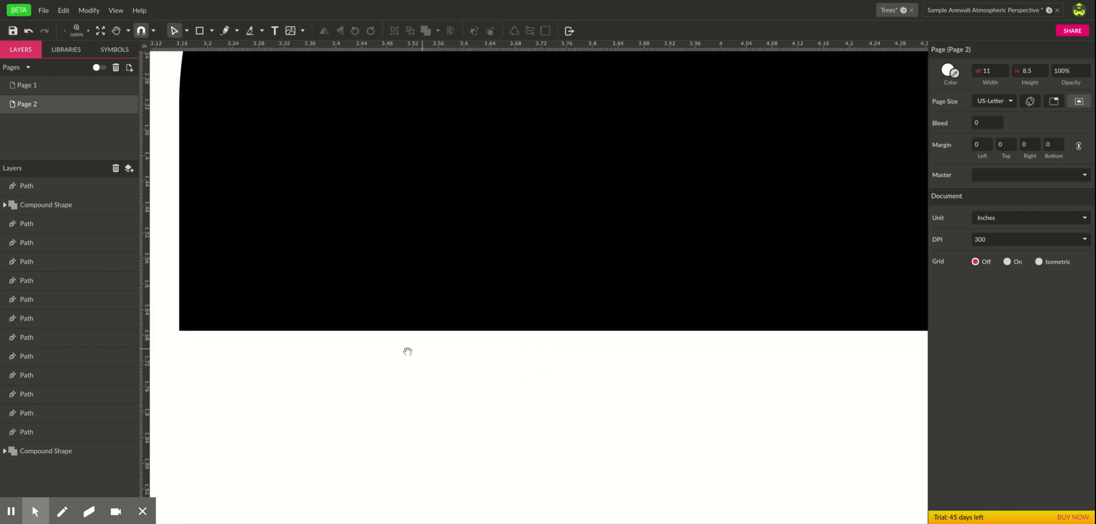
left_click(231, 332)
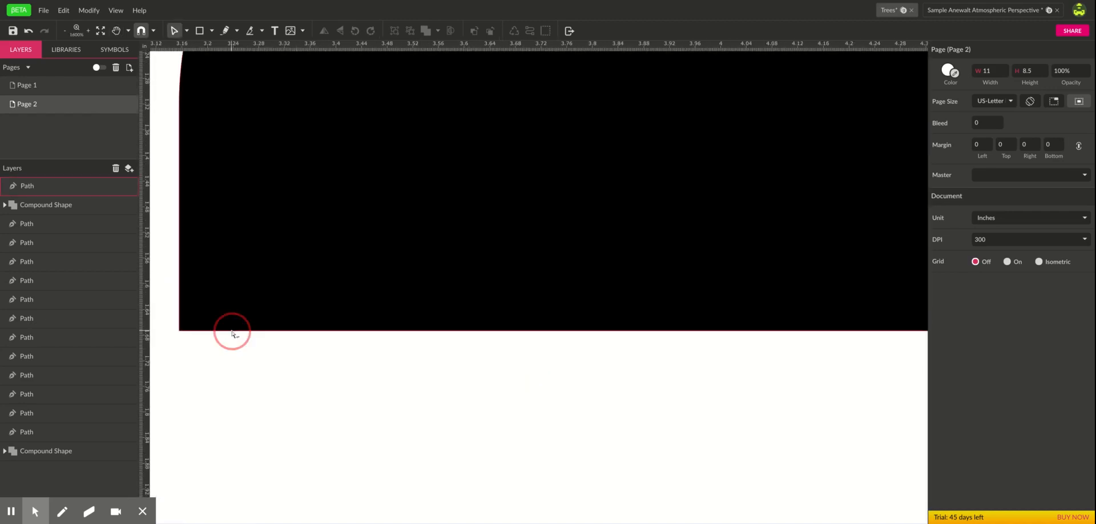
left_click(231, 332)
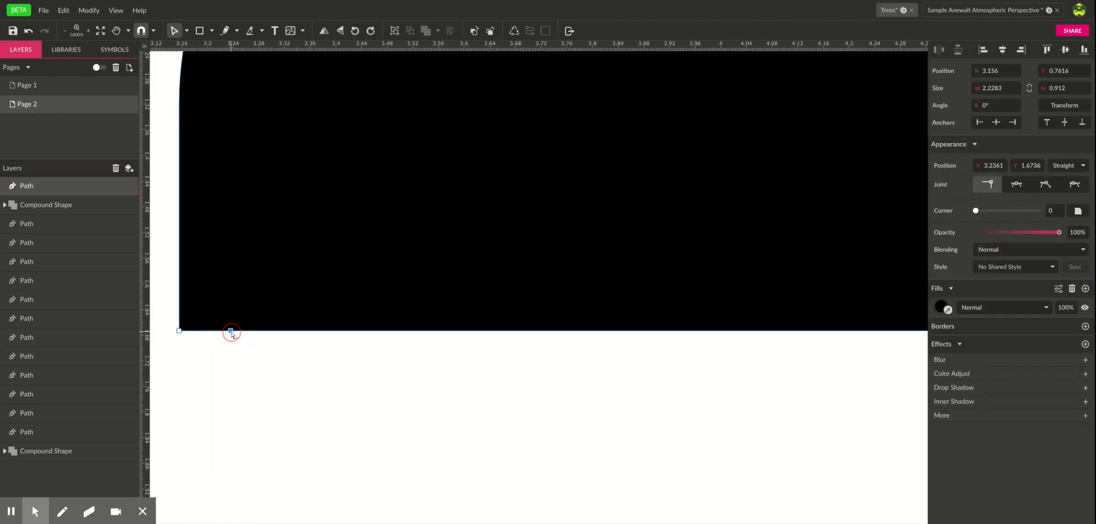
Step: Add nine more anchor points along the path's bottom edge, spaced roughly evenly from about X 3.33 to 4.10 in
left_click(290, 333)
left_click(481, 333)
left_click(541, 332)
left_click(602, 333)
left_click(654, 332)
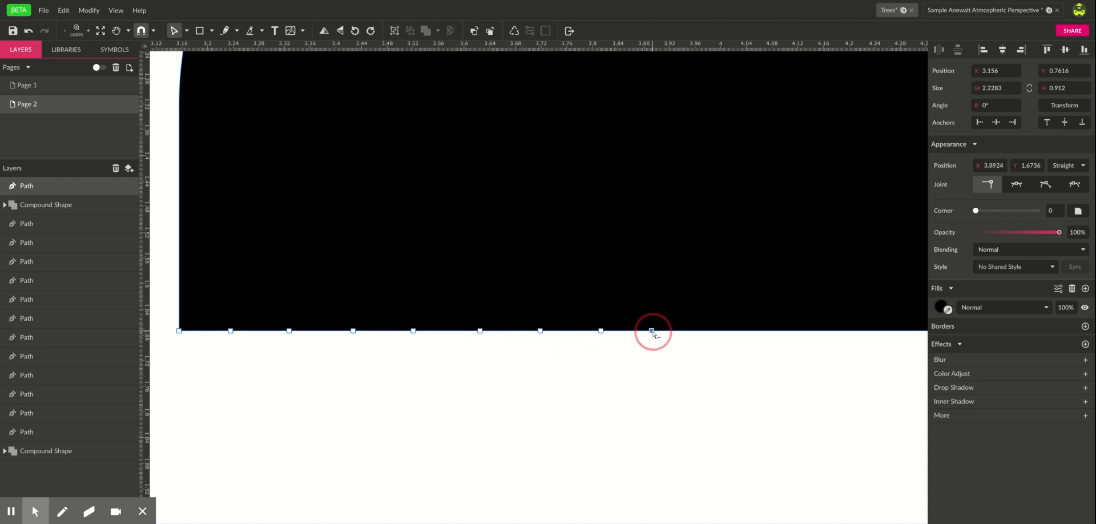
left_click(724, 332)
left_click(789, 332)
Step: Continue the row with four anchor points on the bottom edge, from about X 4.25 to 4.77 in
key("space")
left_click_drag(802, 336, 447, 327)
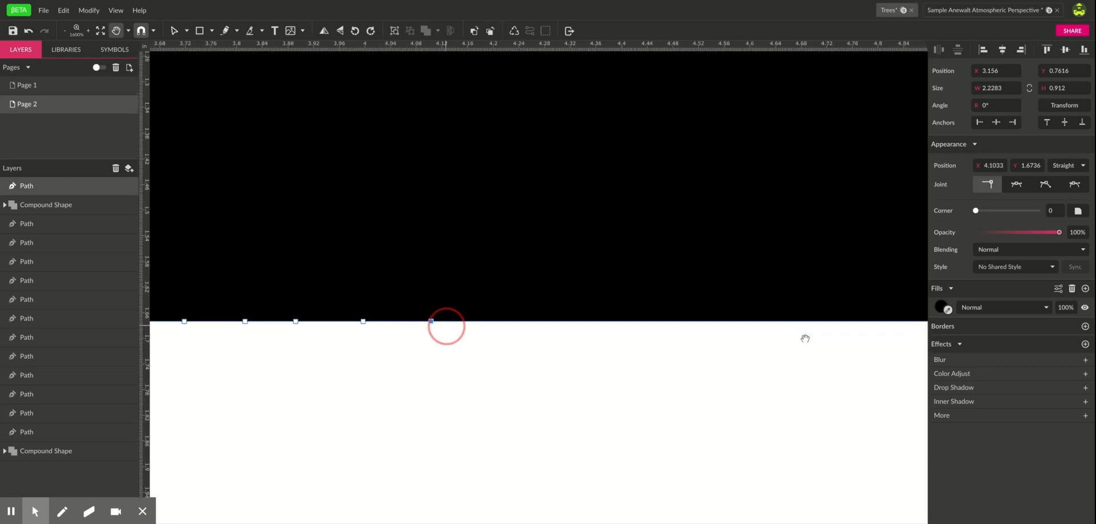
left_click(506, 324)
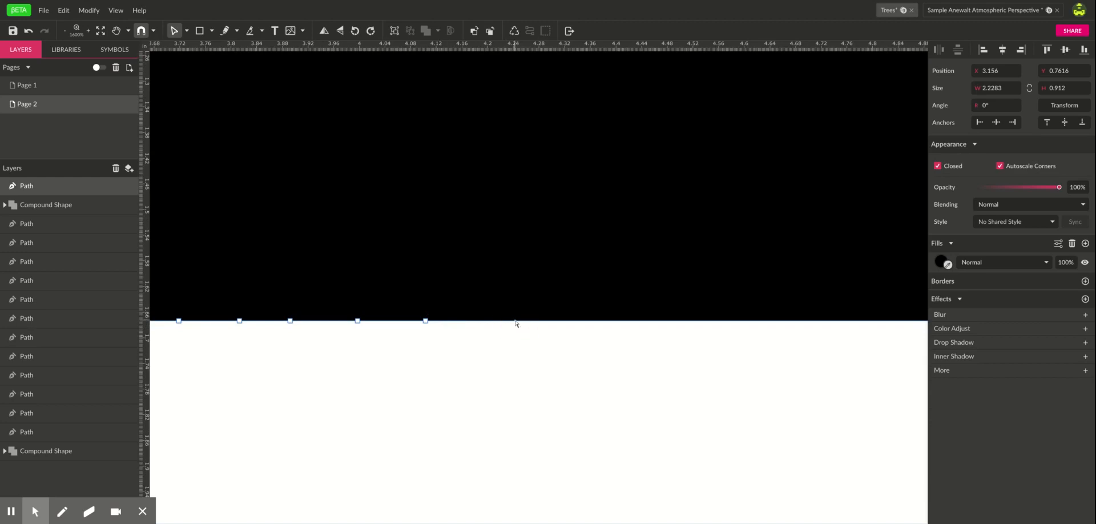
left_click(519, 323)
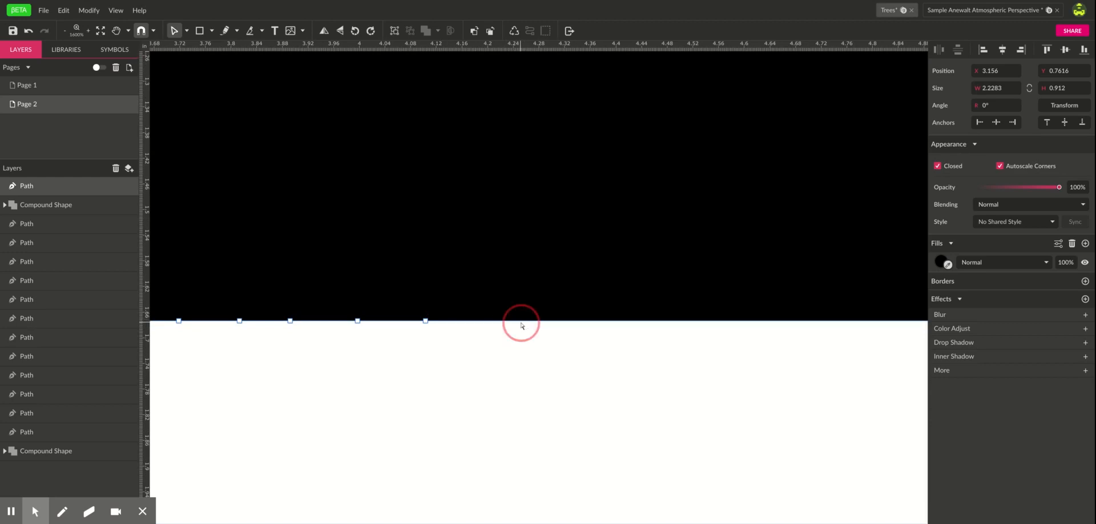
left_click(614, 322)
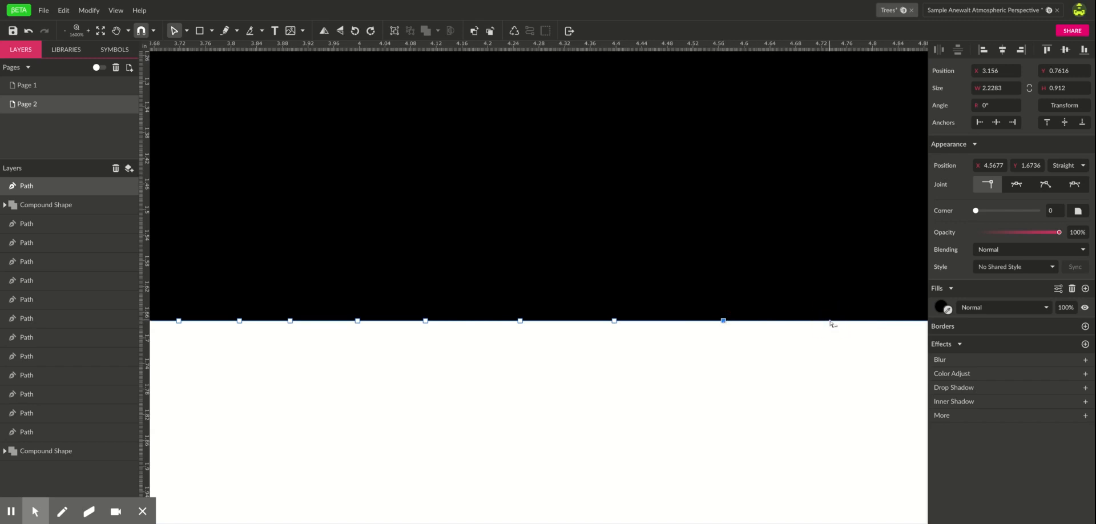
left_click(857, 321)
Step: Add the last four anchor points on the bottom edge, from about X 4.90 to 5.26 in
key("space")
left_click_drag(859, 335, 468, 341)
left_click(537, 321)
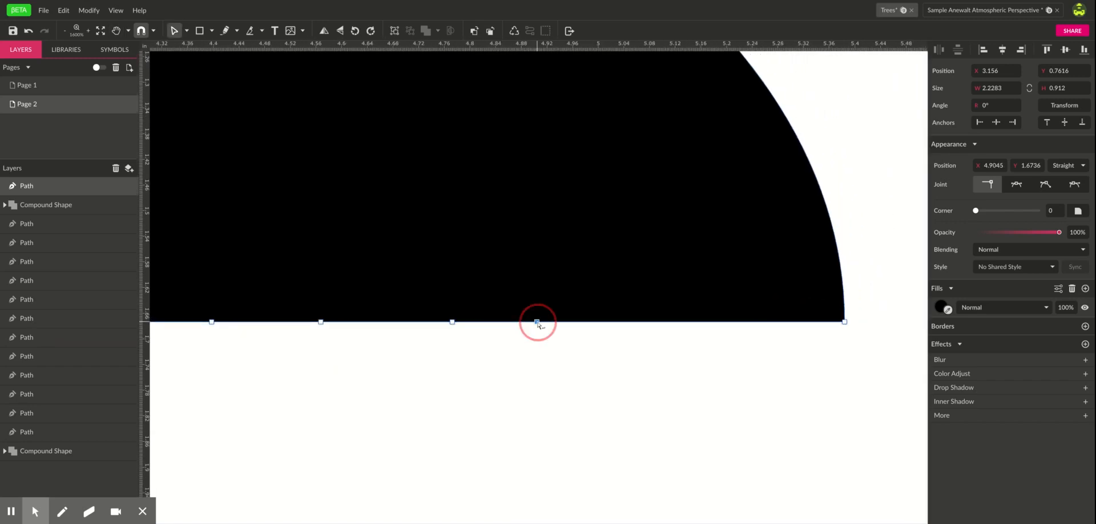
left_click(609, 322)
left_click(671, 322)
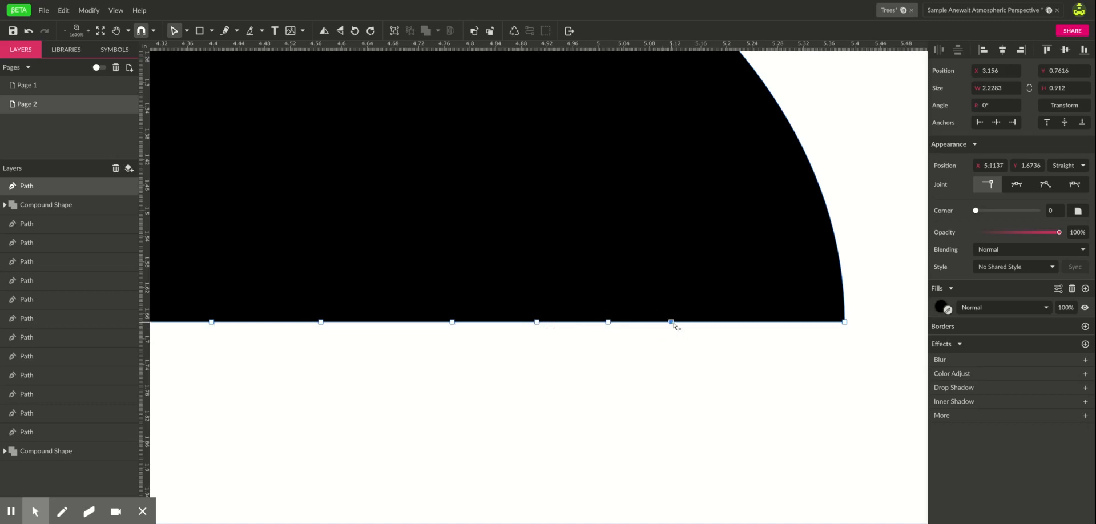
left_click(763, 321)
Step: Try to select every second anchor point along the bottom edge, starting with the one at X 3.24 in
key("space")
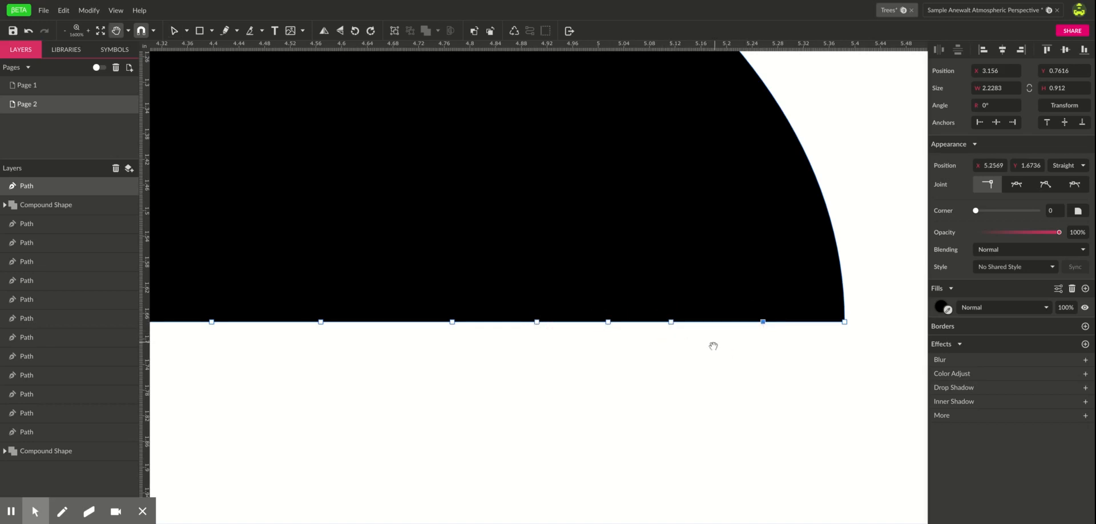
scroll(712, 343, "down", 3)
left_click_drag(561, 369, 675, 371)
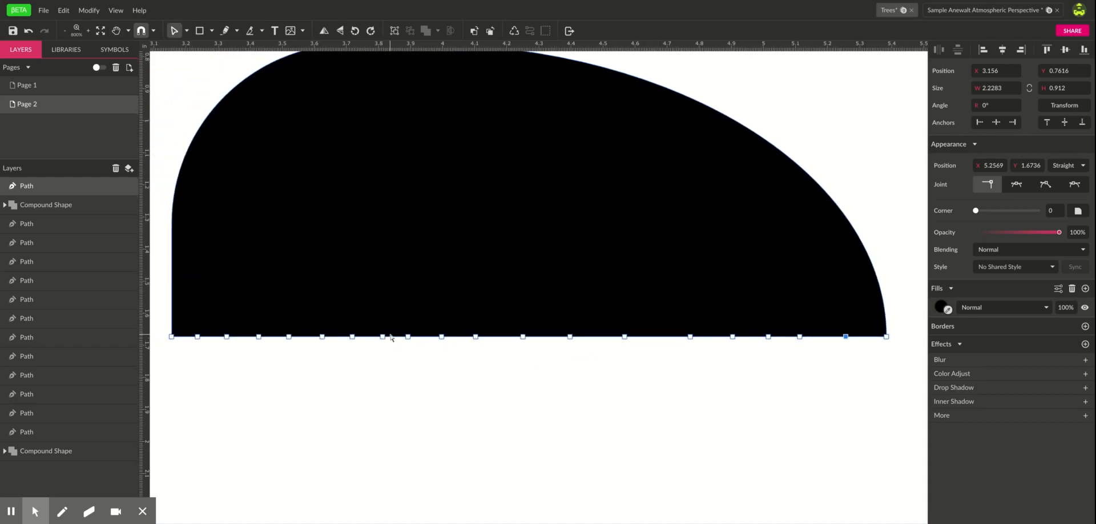
left_click(198, 337)
left_click(200, 341)
left_click(199, 340)
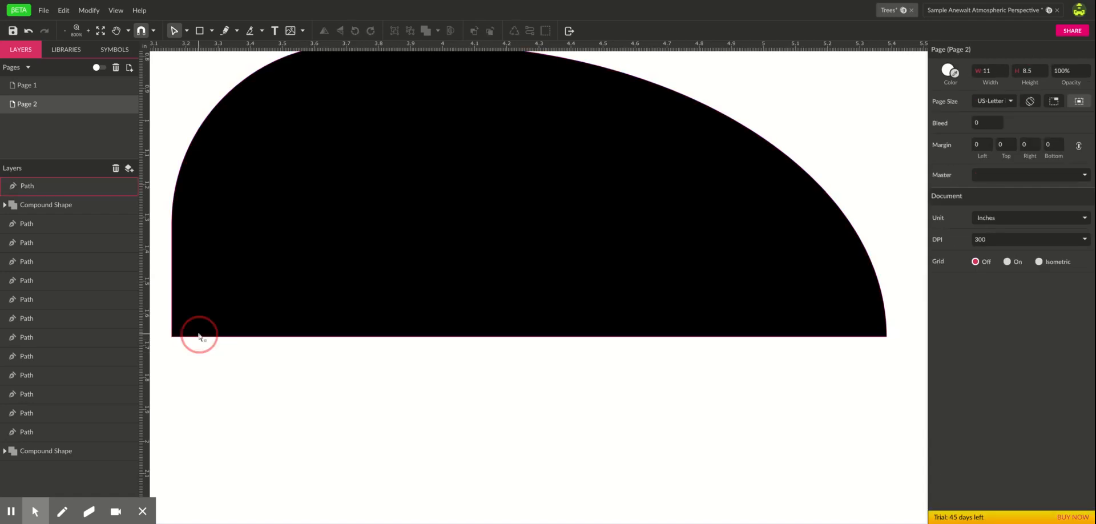
left_click(198, 337)
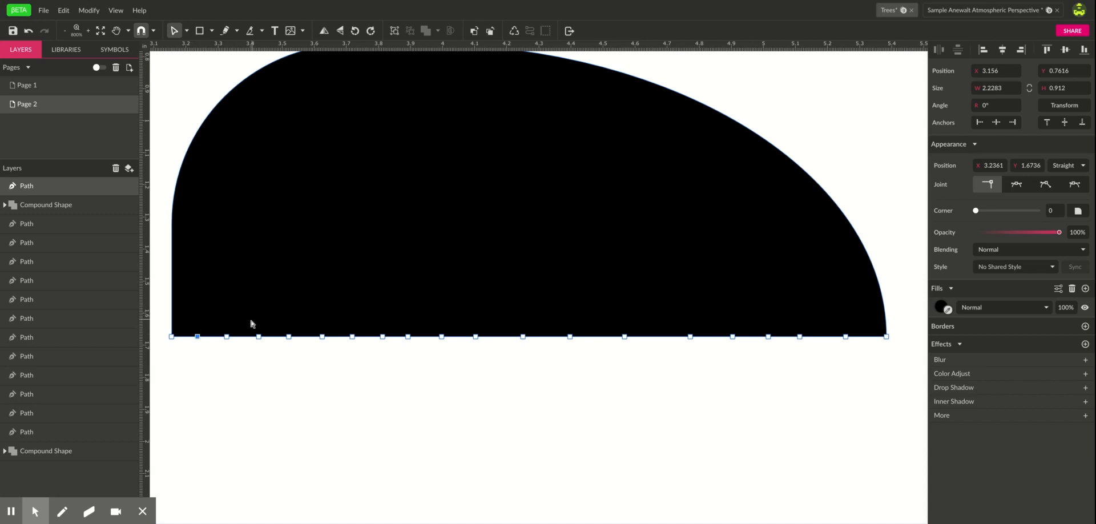
left_click(258, 337, "shift")
left_click(322, 337, "shift")
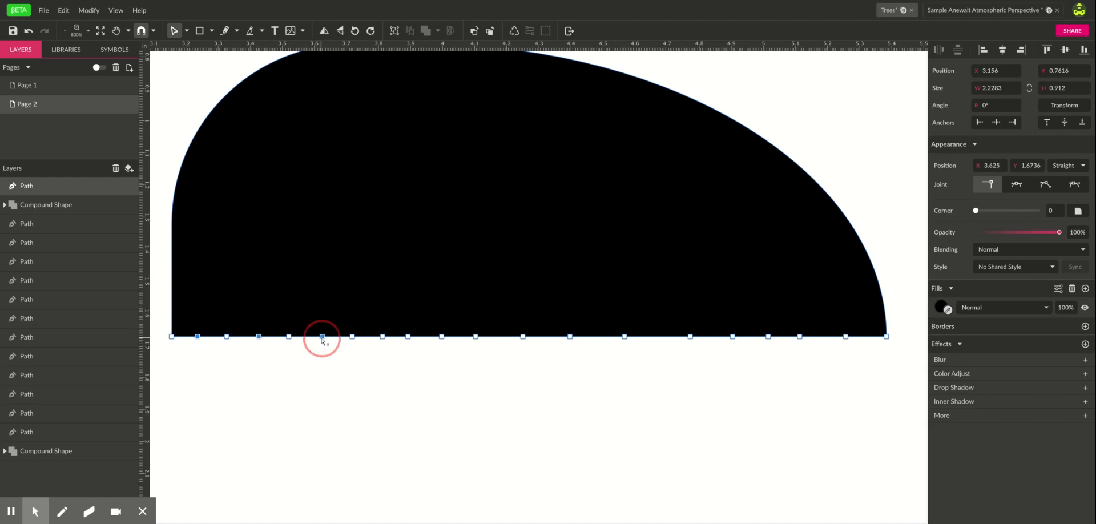
left_click(383, 337, "shift")
left_click(441, 337, "shift")
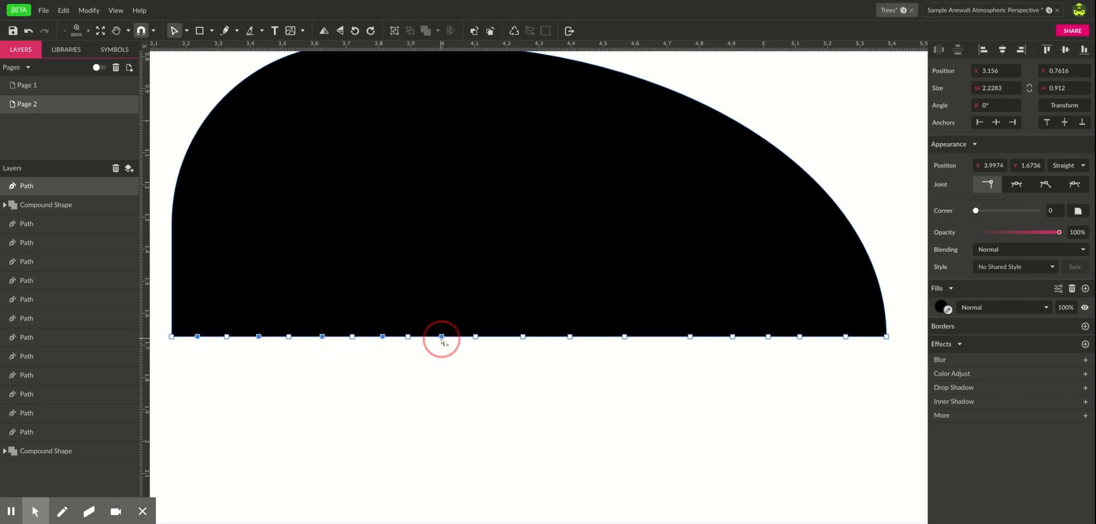
left_click(523, 337, "shift")
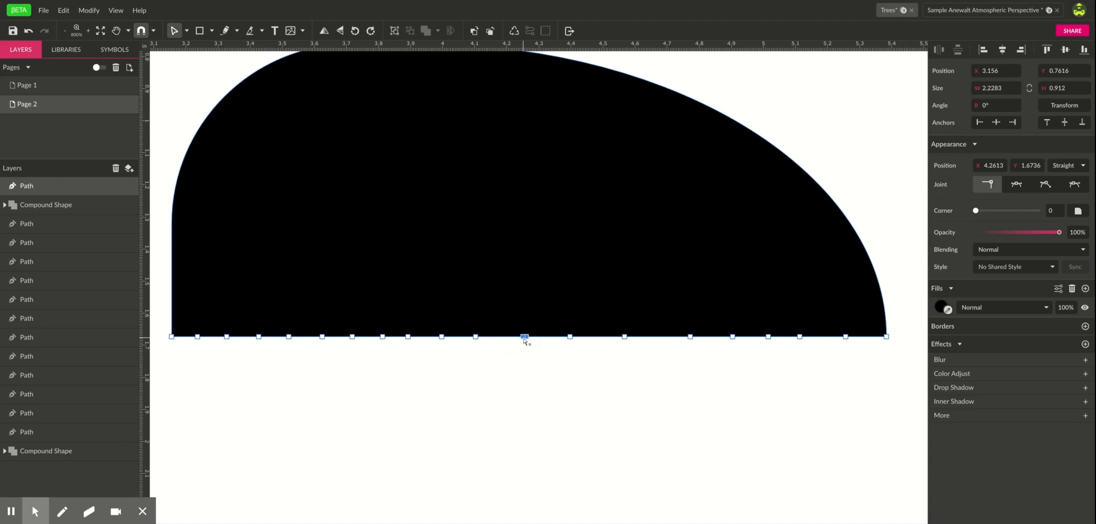
left_click(513, 364)
left_click(259, 326)
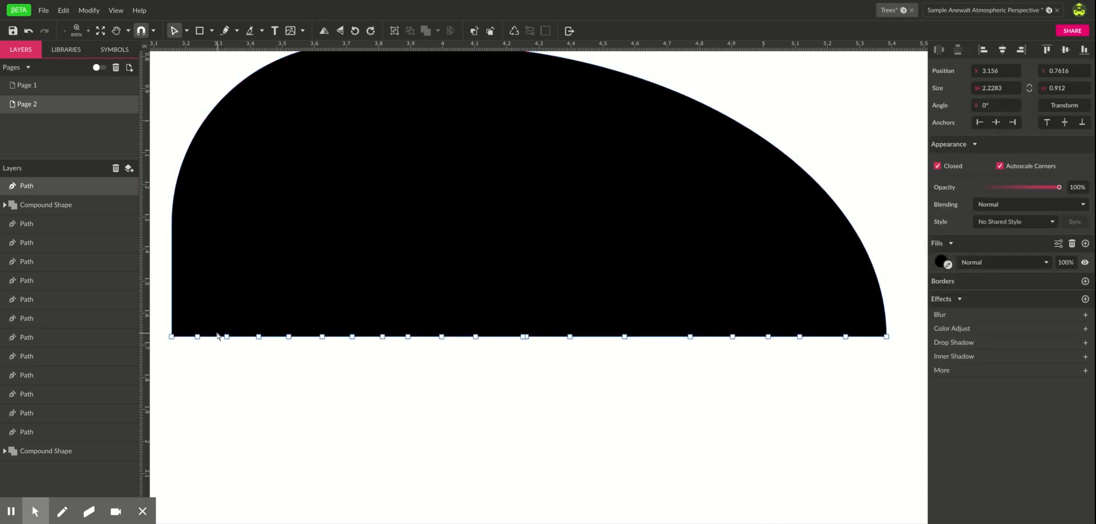
Step: Select alternating anchor points across the whole bottom edge and raise them together about 0.28 in to form jagged notches
left_click(198, 338)
left_click(258, 337, "shift")
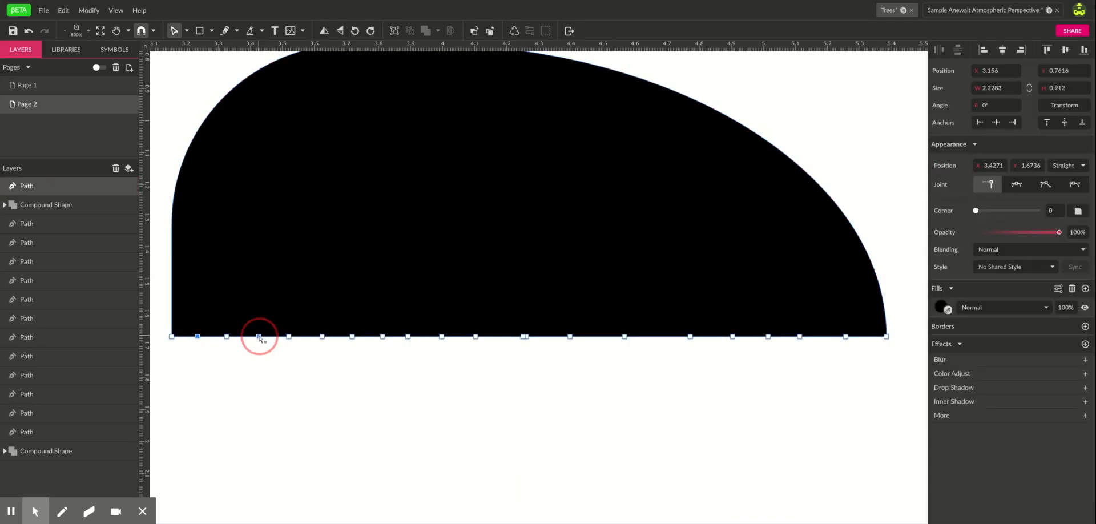
left_click(322, 337, "shift")
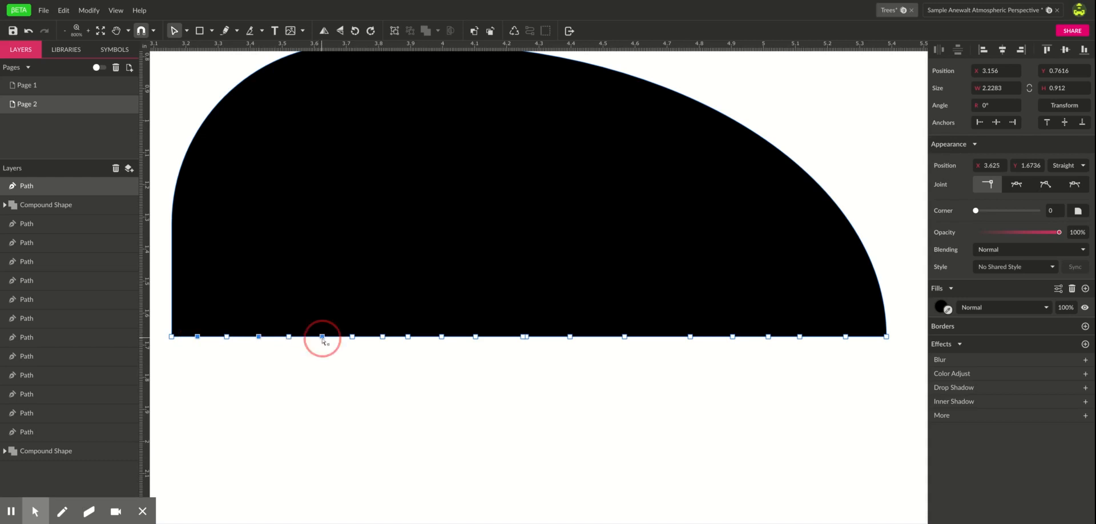
left_click(383, 337, "shift")
left_click(440, 337, "shift")
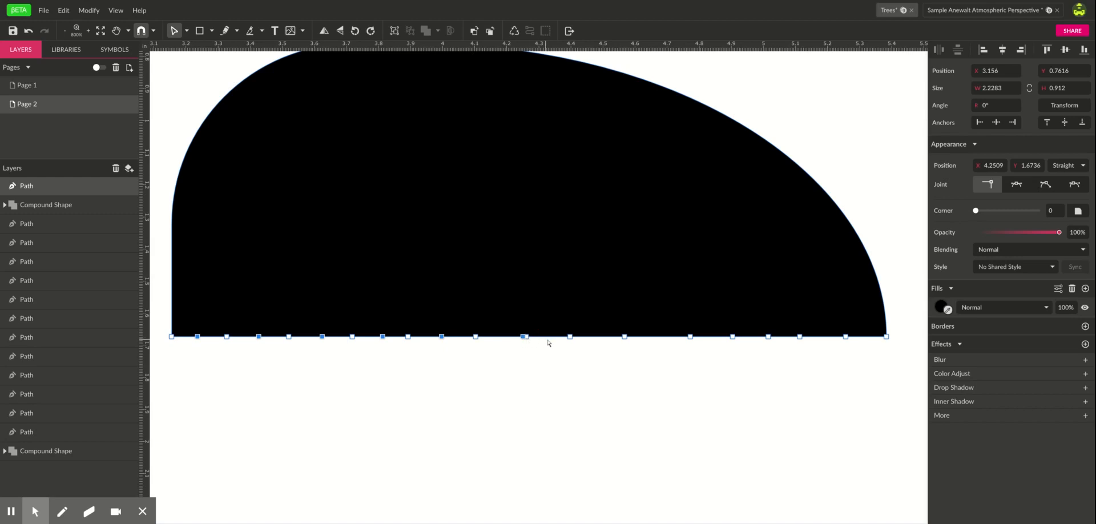
left_click(571, 337, "shift")
left_click(691, 337, "shift")
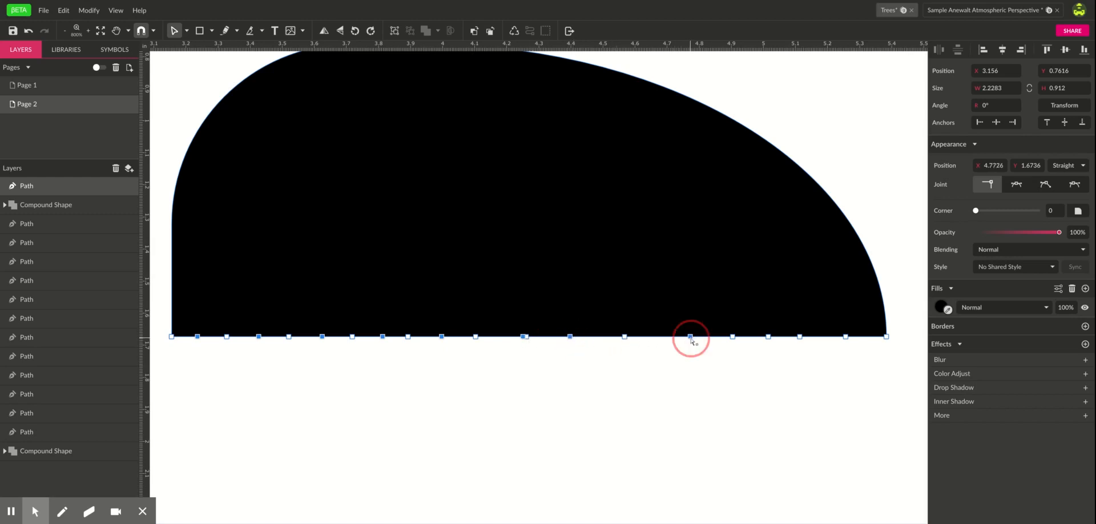
left_click(769, 337, "shift")
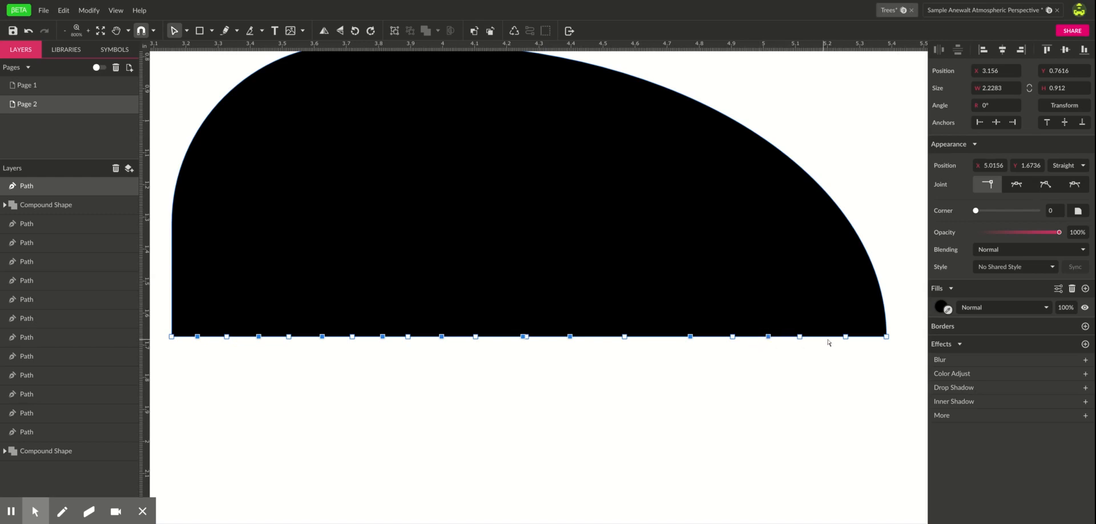
left_click(846, 337, "shift")
left_click_drag(384, 338, 386, 242)
Step: Raise the remaining flat anchor point near X 3.8 in to nearly the height of the neighbouring notches
left_click(429, 378)
double_click(386, 337)
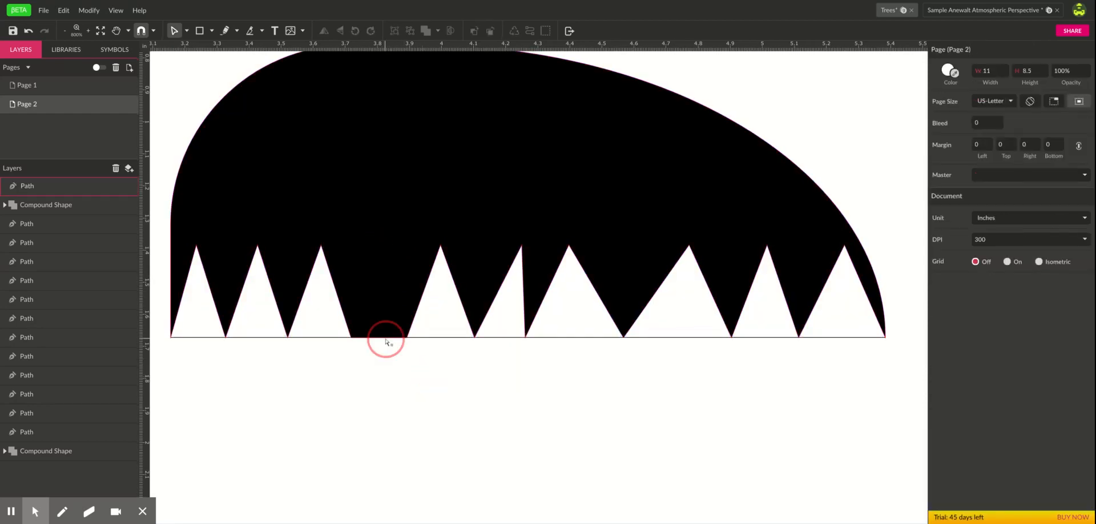
left_click_drag(384, 337, 382, 252)
left_click(483, 407)
left_click(531, 362, "ctrl+alt")
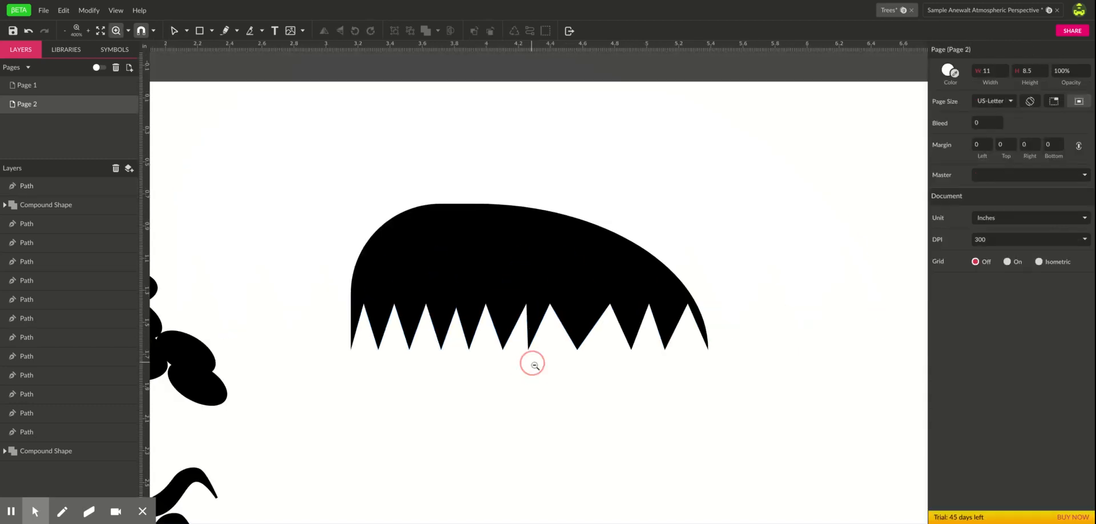
left_click(531, 362, "ctrl+alt")
Step: Leave anchor point editing and scale the jagged foliage shape down to about 0.91 in wide
left_click_drag(370, 238, 666, 394)
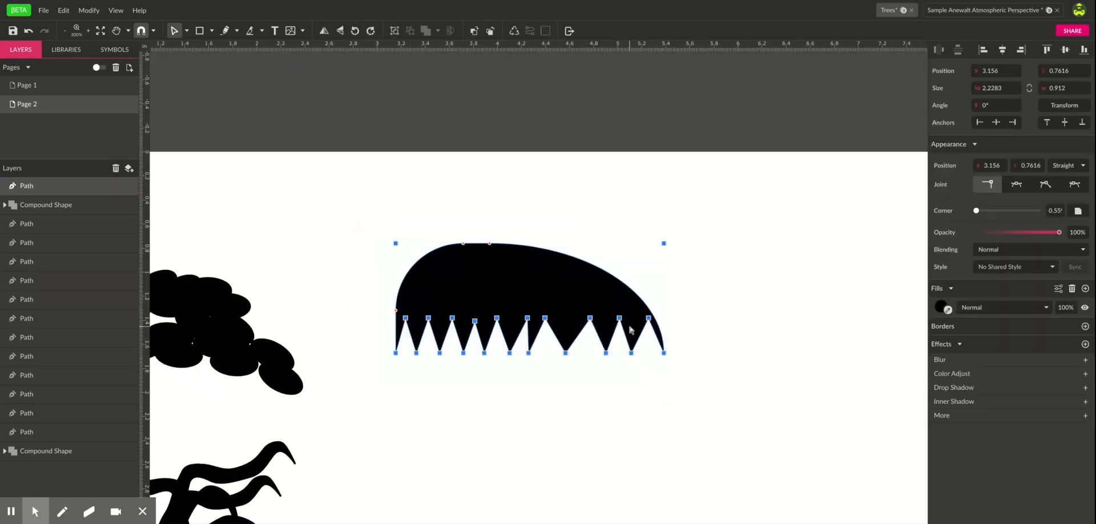
key("Escape")
left_click_drag(534, 293, 532, 305)
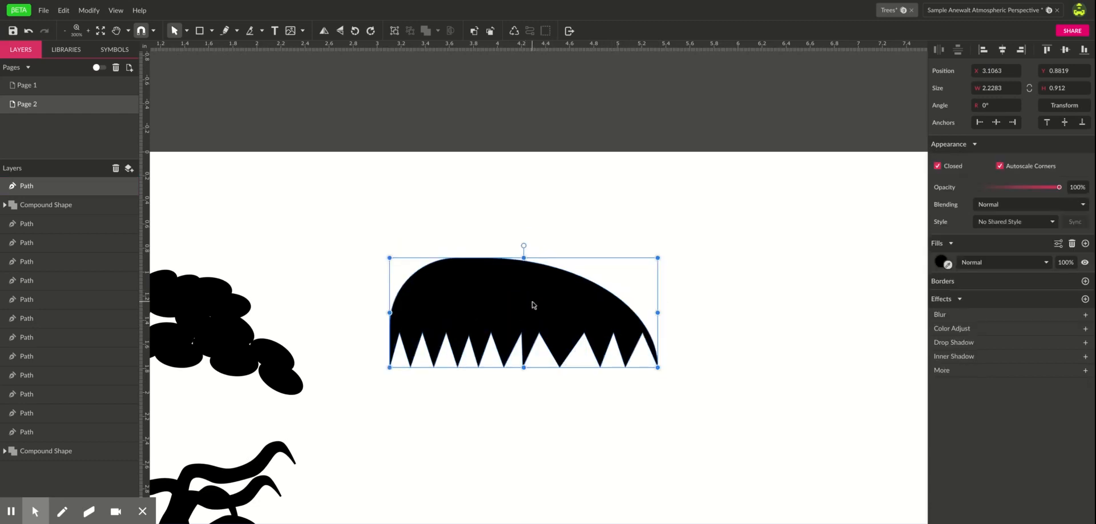
left_click_drag(659, 257, 501, 296)
Step: Duplicate the foliage shape twice, mirroring the upper copy horizontally and sizing it to about 1.40 by 0.36 in
left_click_drag(451, 319, 357, 284)
left_click(320, 30)
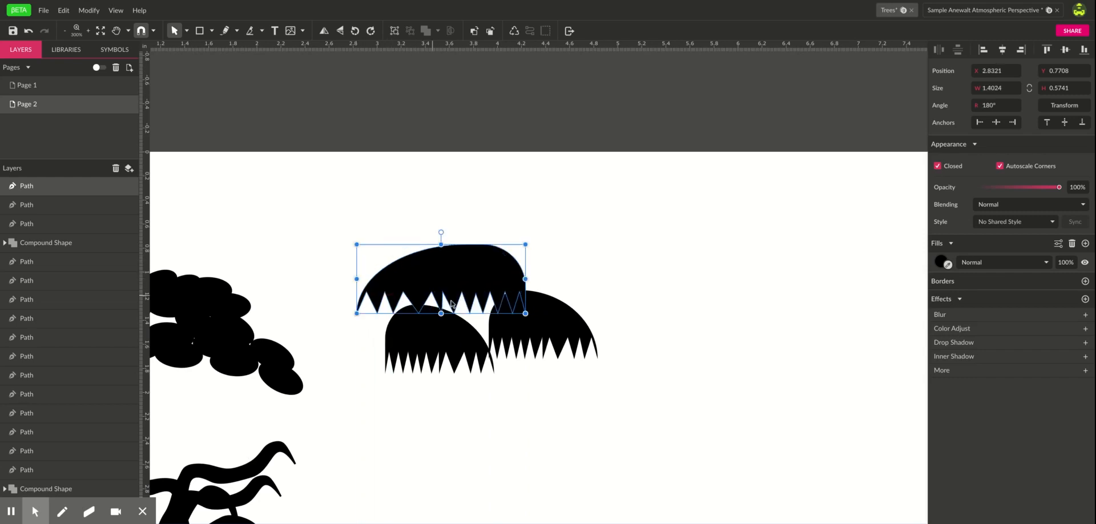
left_click(444, 294)
Step: Flatten the lower-left foliage shape to about 0.38 in high, keeping its width
left_click(433, 323)
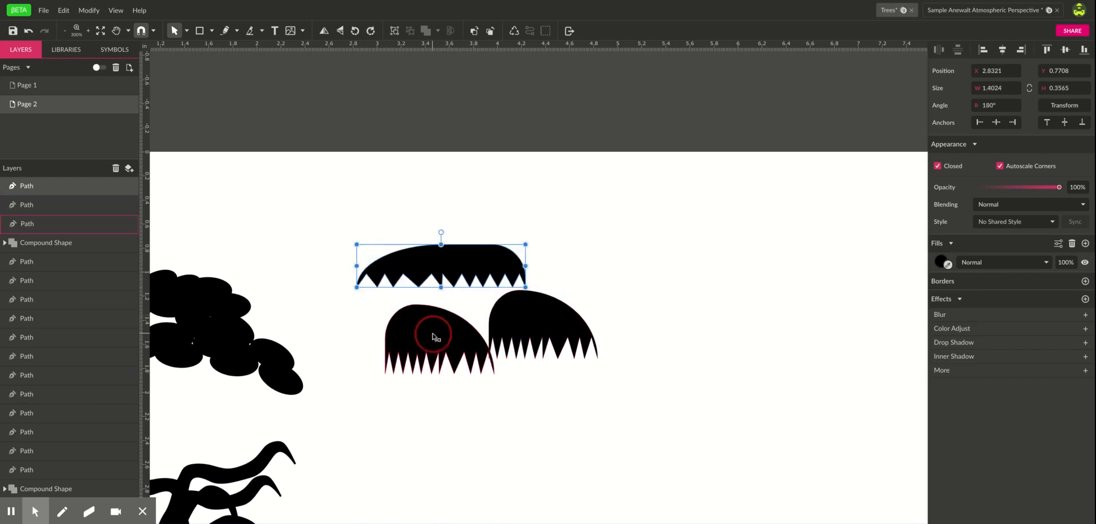
left_click_drag(439, 305, 425, 332)
key("space")
left_click_drag(414, 424, 516, 323)
left_click_drag(477, 433, 479, 413)
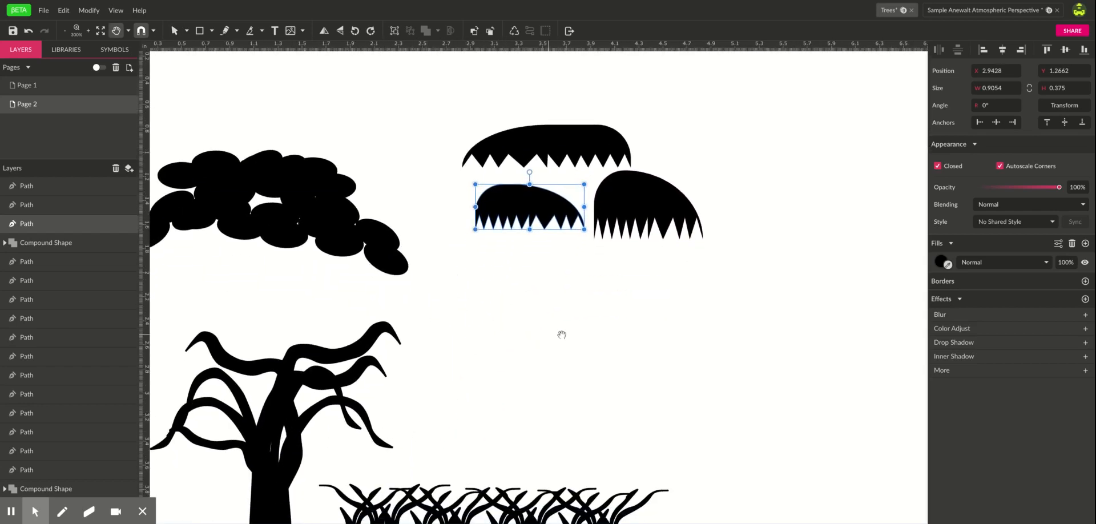
Step: Copy the thin branching bush compound shape from Page 1 onto Page 2
key("z")
left_click_drag(668, 326, 513, 316)
key("v")
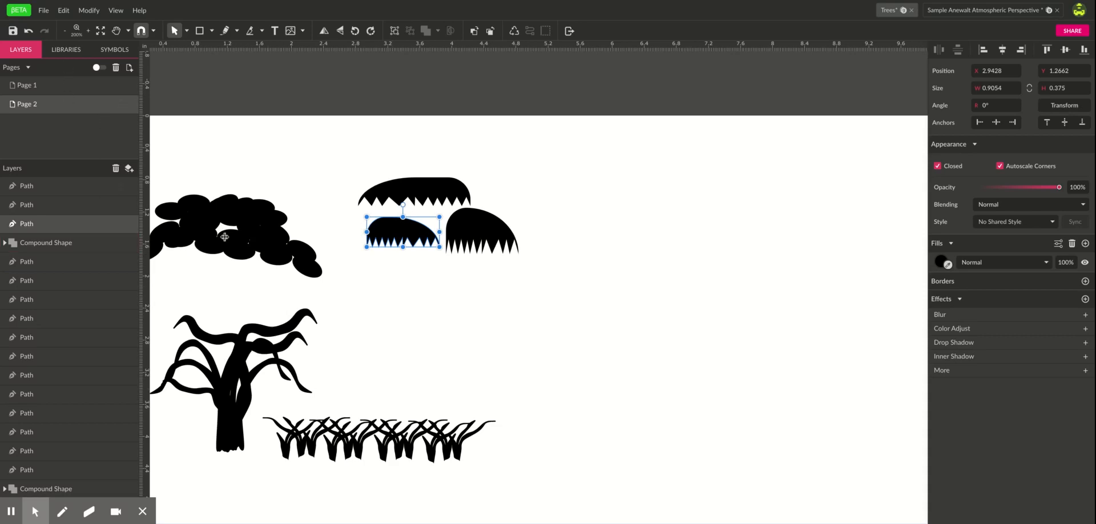
left_click(56, 90)
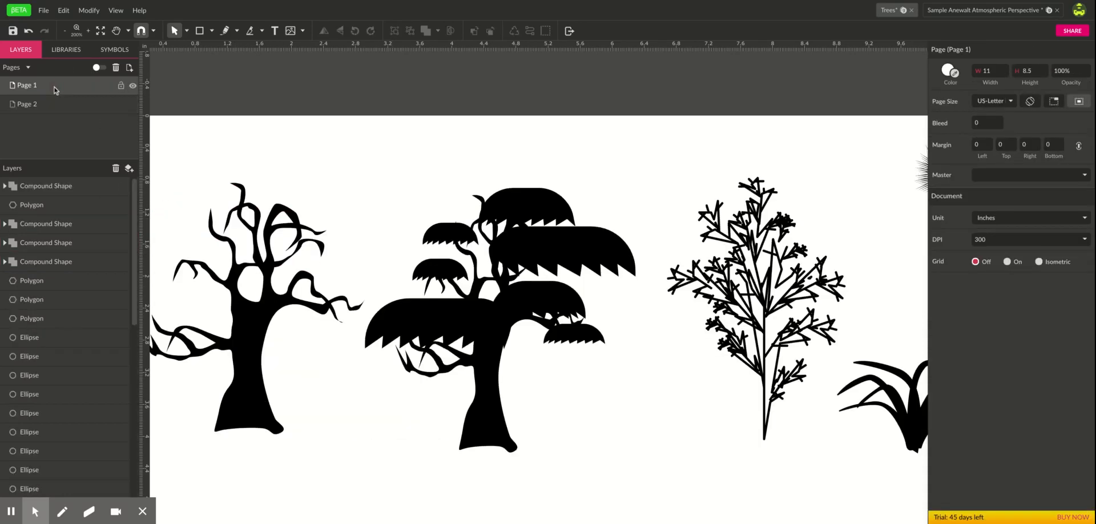
key("z")
left_click(710, 363)
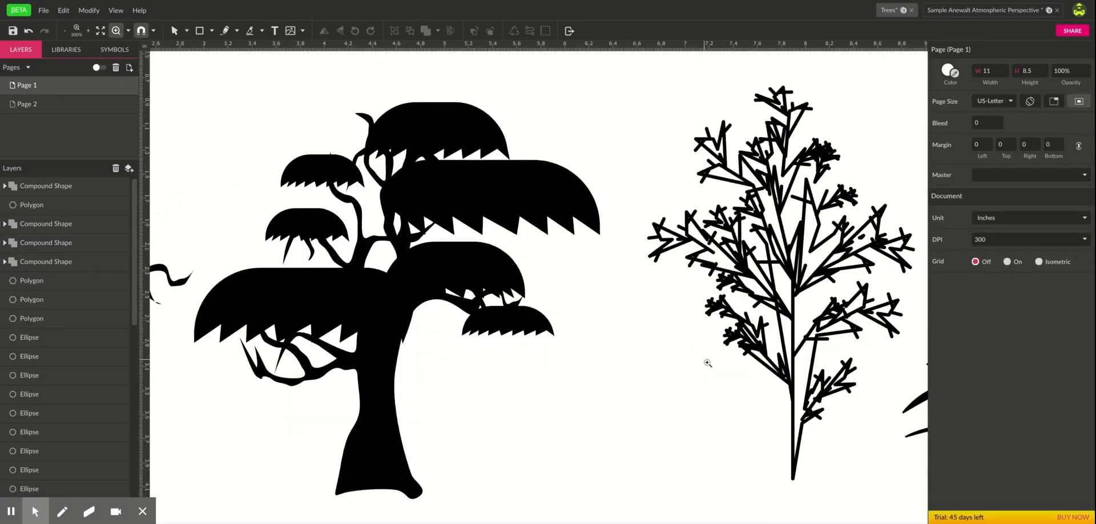
key("space")
left_click_drag(702, 362, 492, 325)
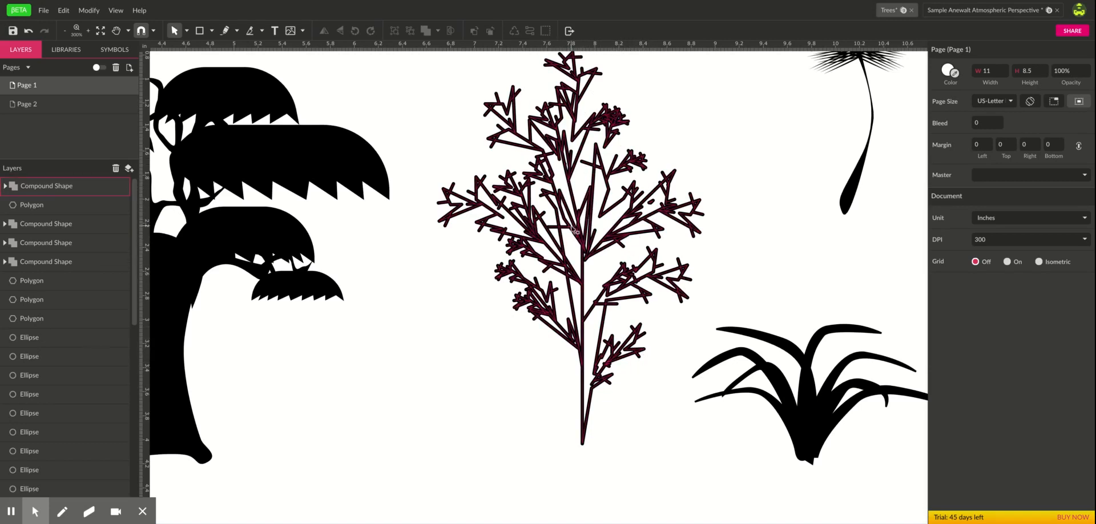
left_click(607, 199)
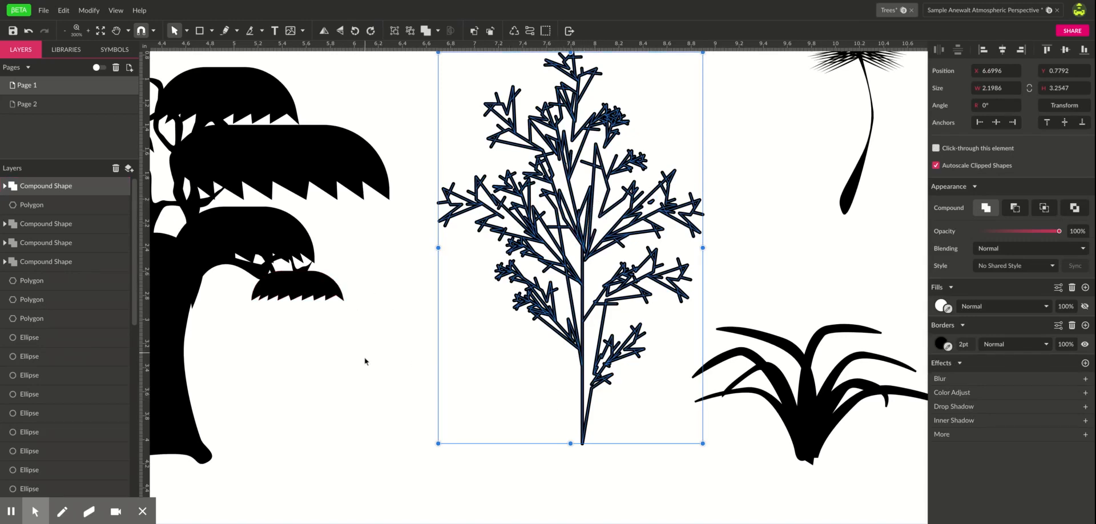
left_click(73, 106)
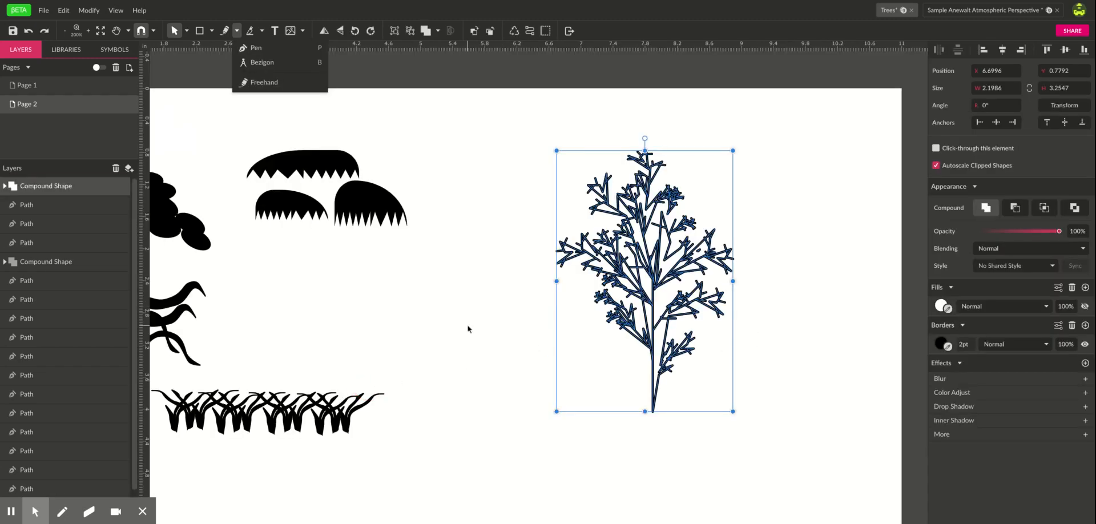
Step: Move the branching bush on Page 2 up and left to about X 6.12, Y 0.60 in and deselect it
left_click(448, 319)
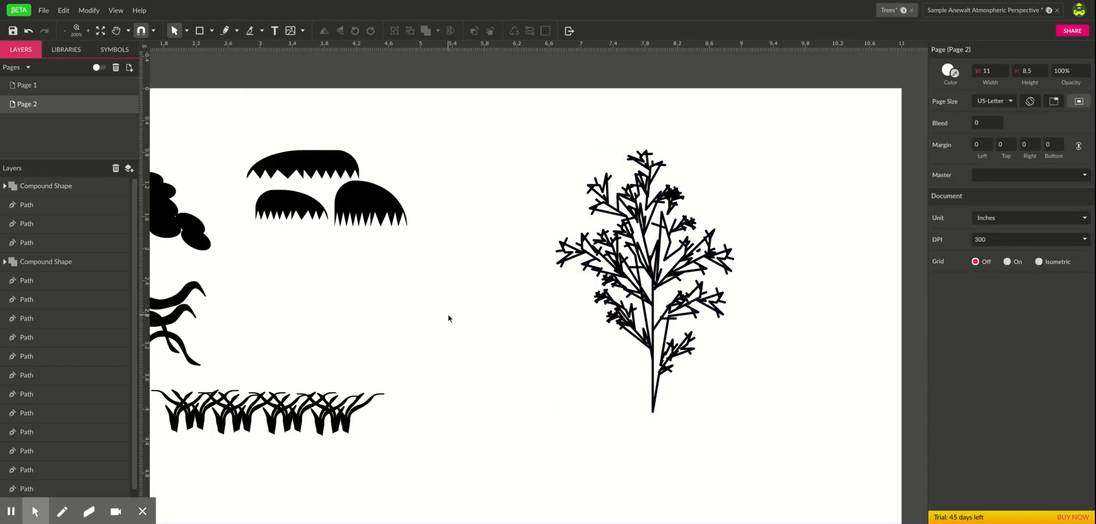
left_click(656, 276)
left_click_drag(656, 276, 609, 262)
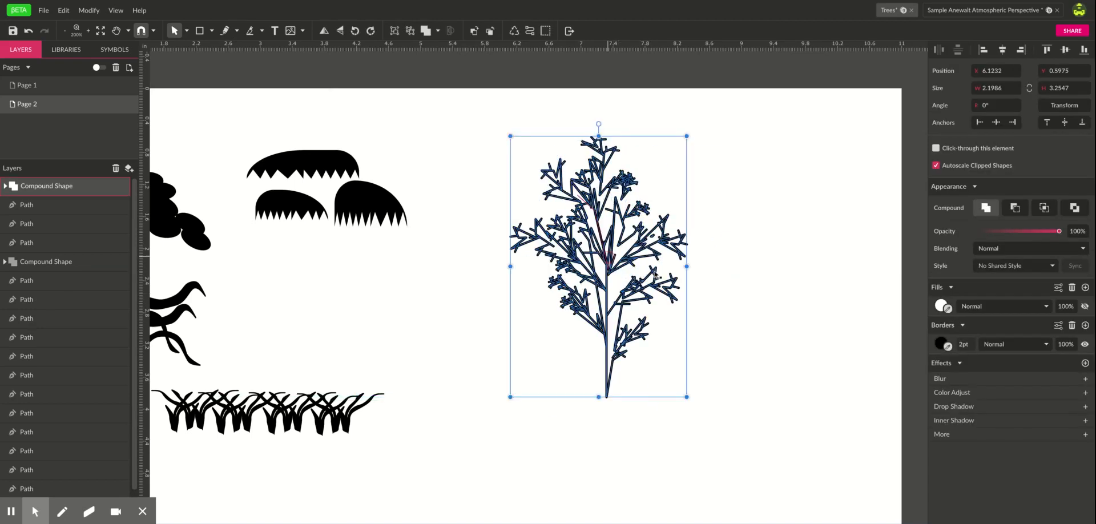
left_click(742, 333)
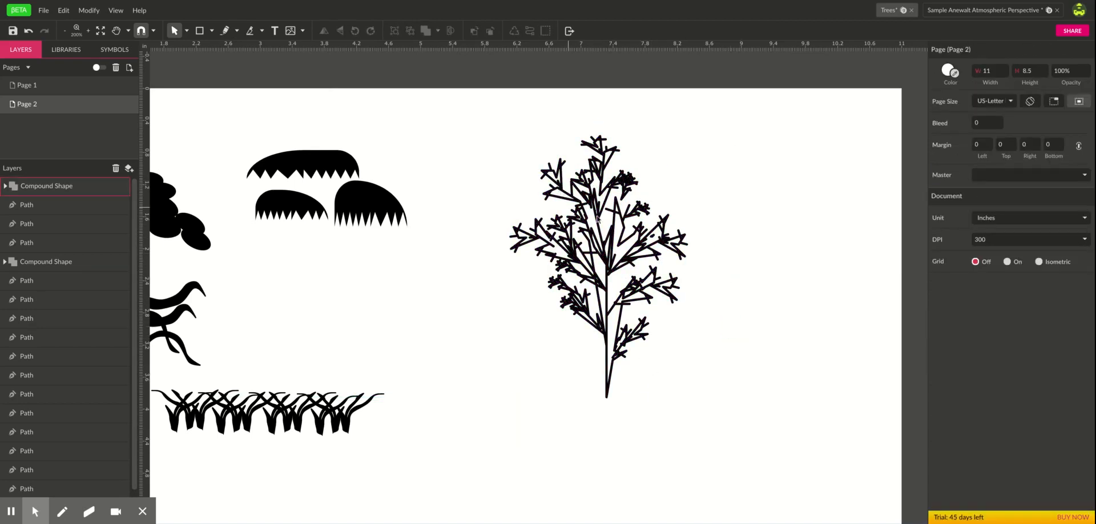